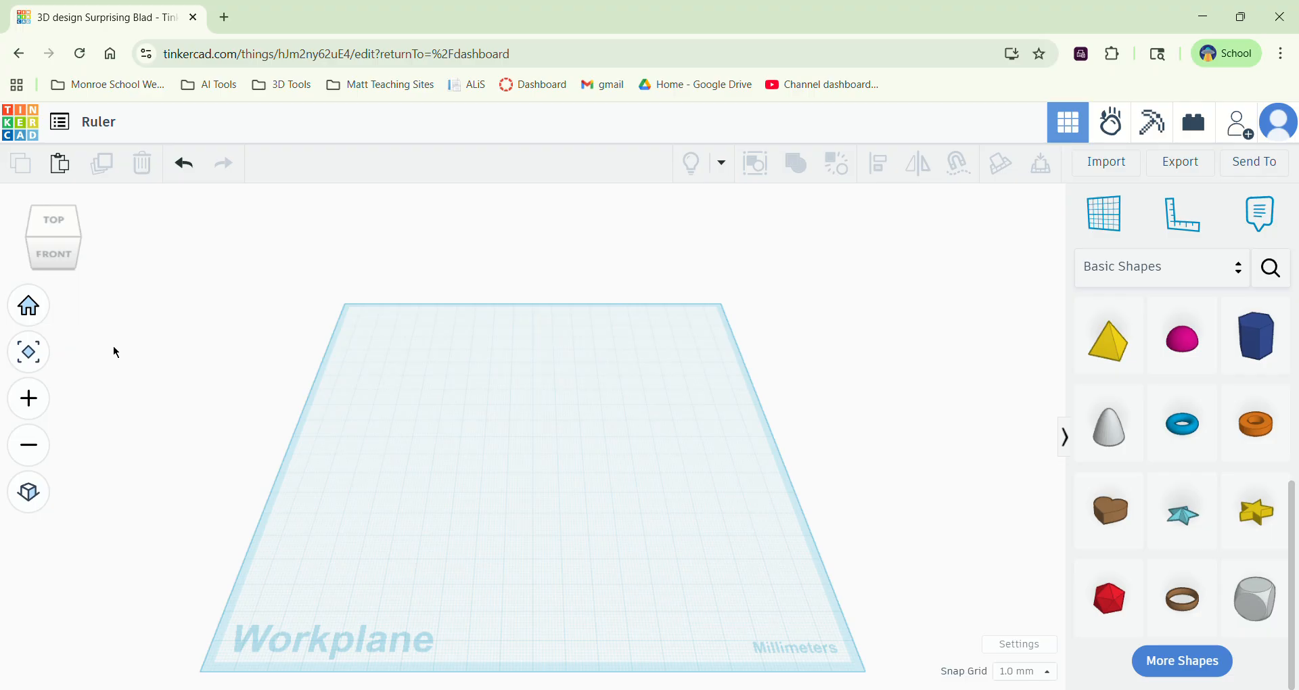
# - Place a solid red box on the workplane
pyautogui.scroll(4, 502, 493)
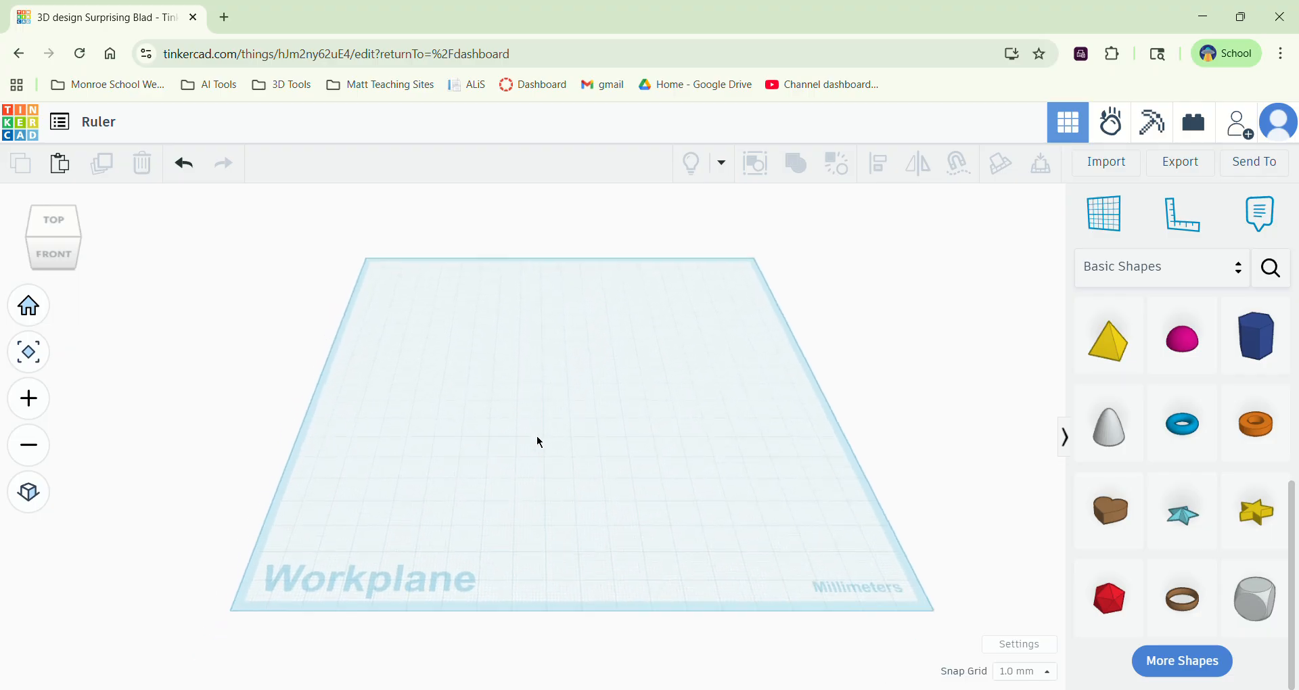
pyautogui.scroll(2, 549, 413)
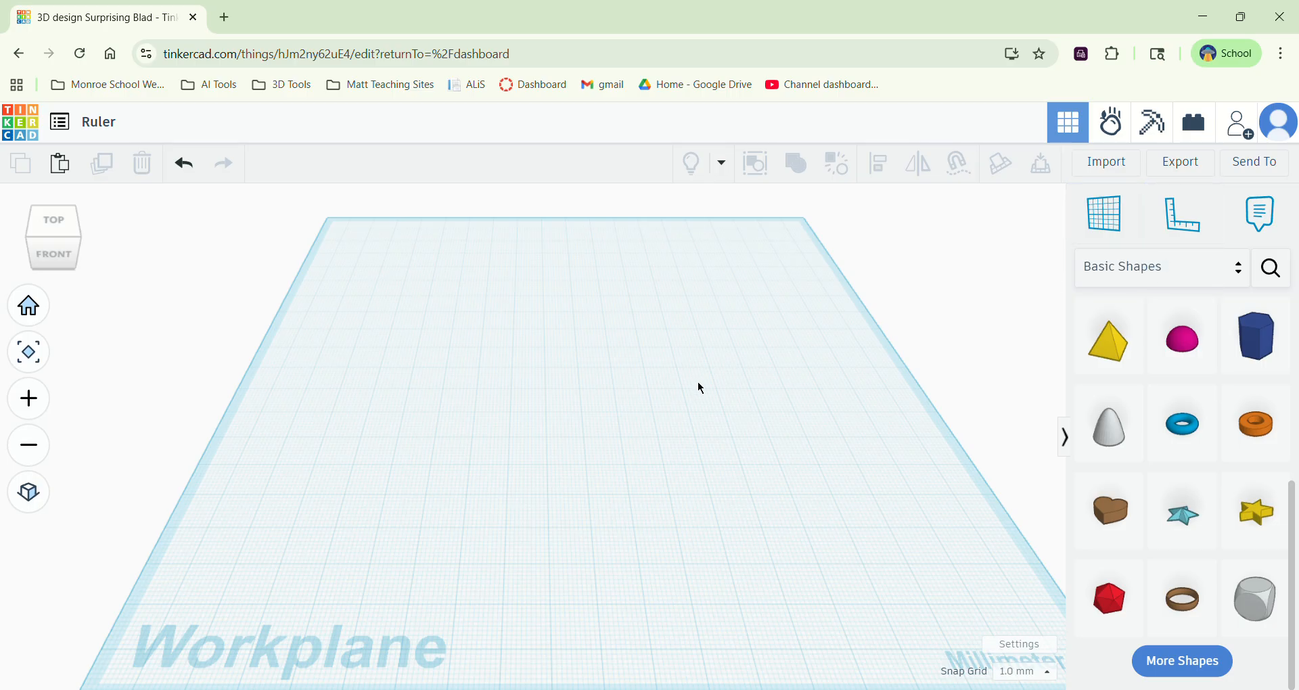
pyautogui.scroll(3, 553, 469)
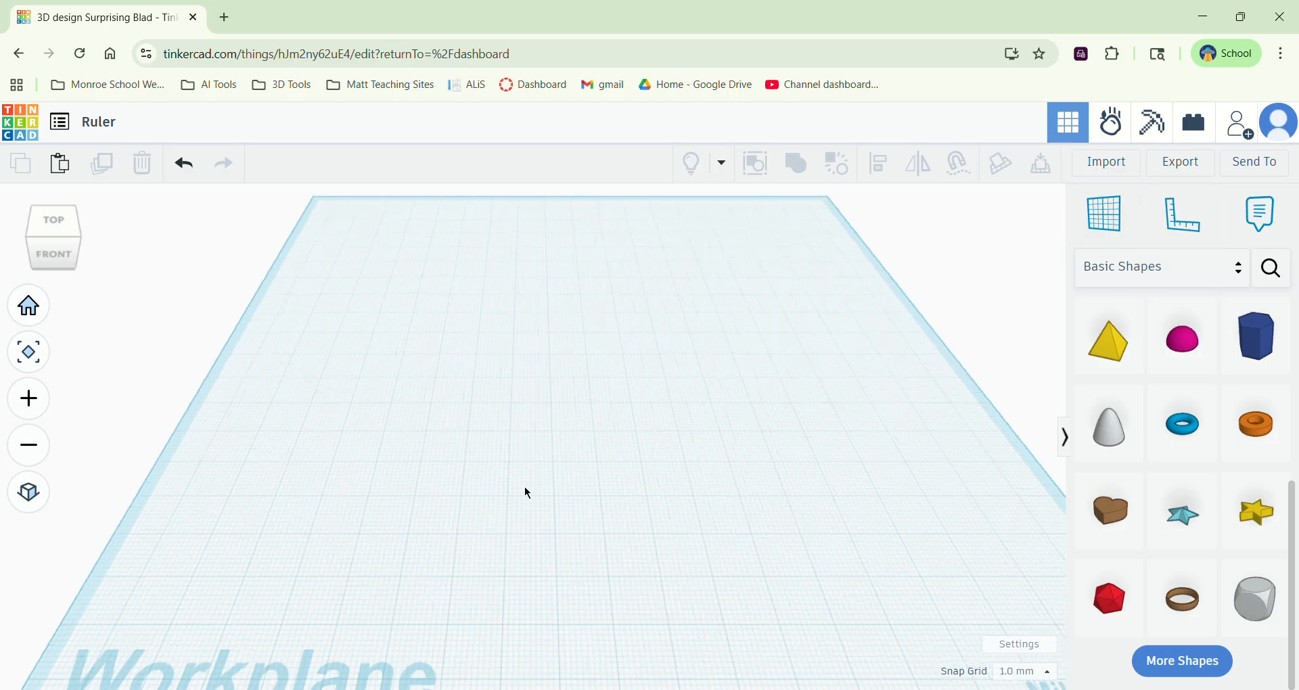
pyautogui.scroll(5, 1183, 368)
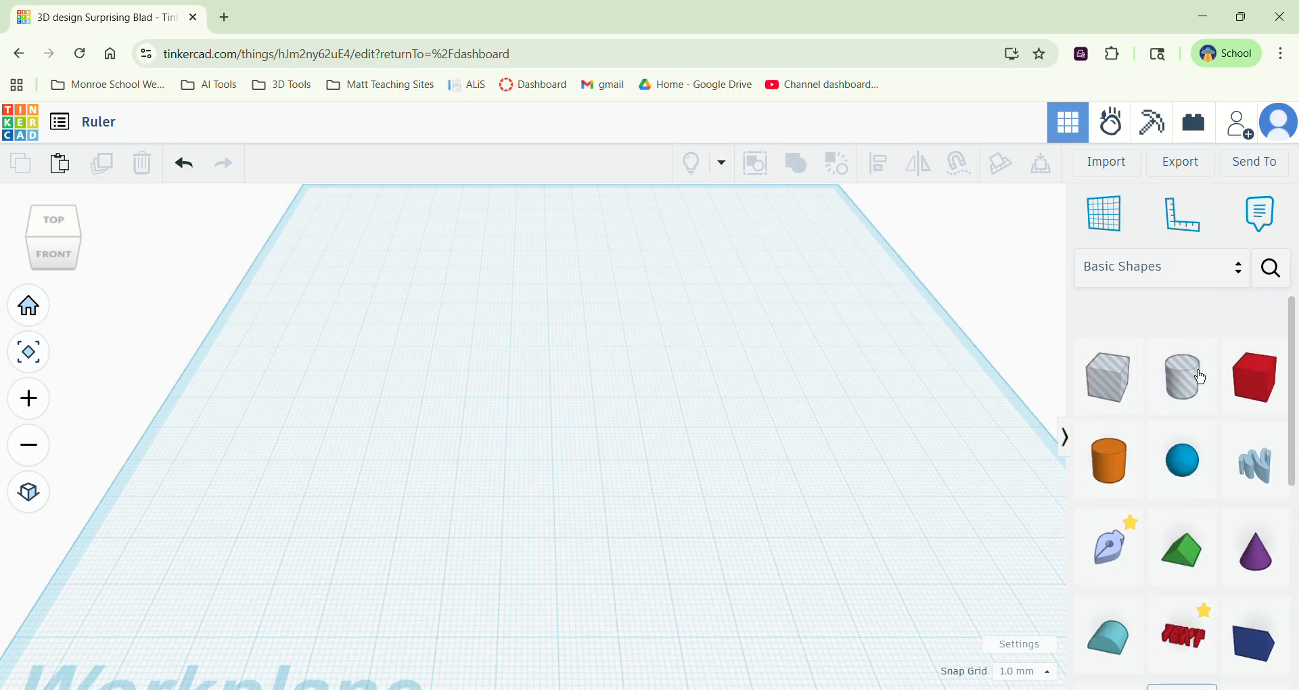
pyautogui.moveTo(1255, 335); pyautogui.dragTo(458, 517)
pyautogui.click(506, 570)
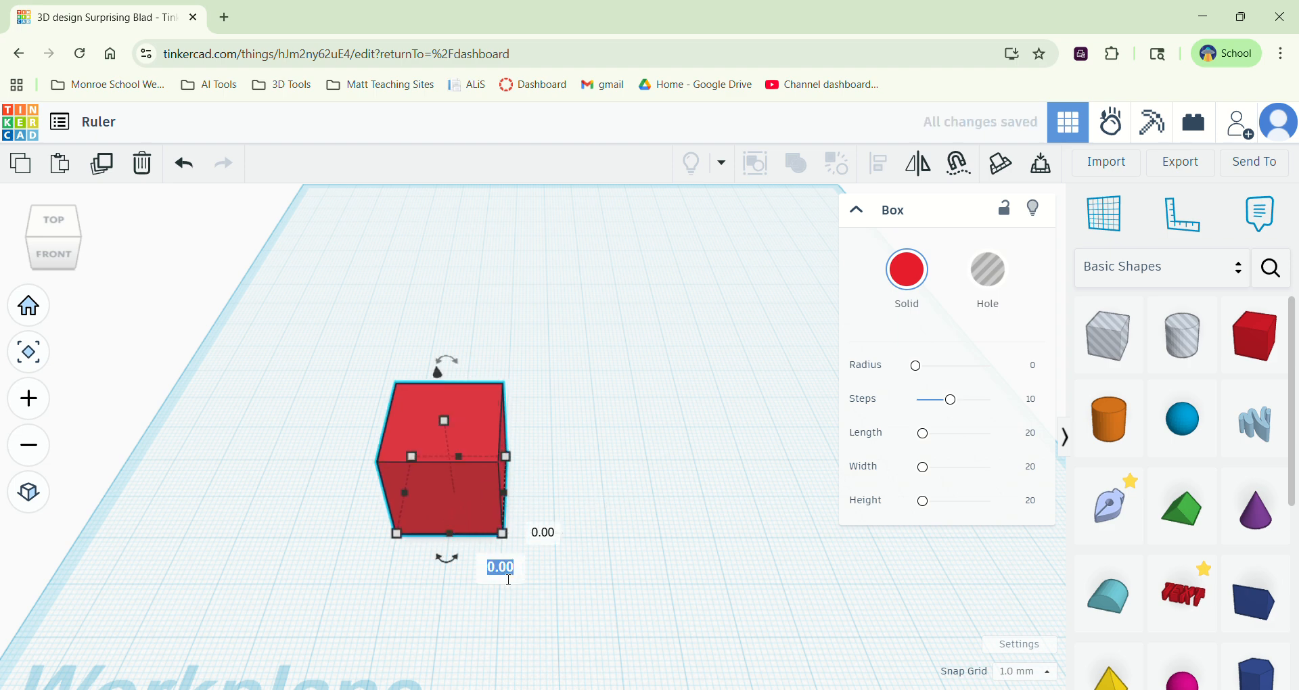
pyautogui.write('100')
pyautogui.press('Return')
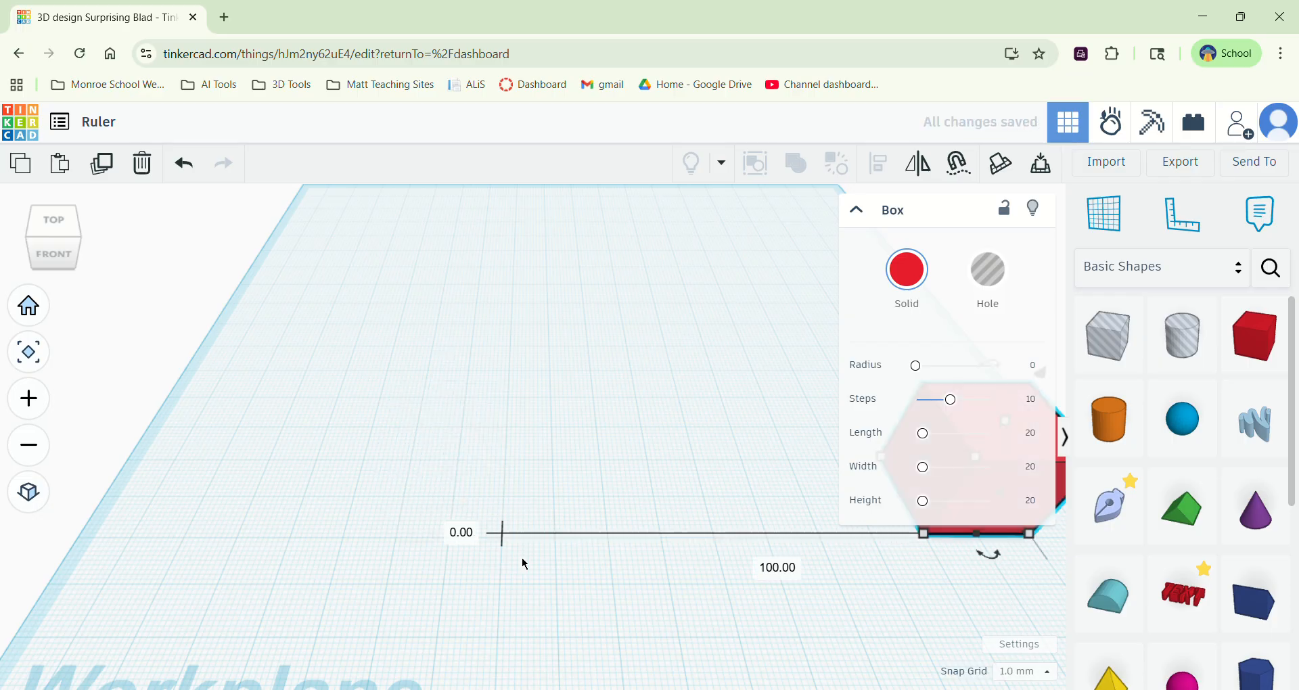
pyautogui.click(184, 163)
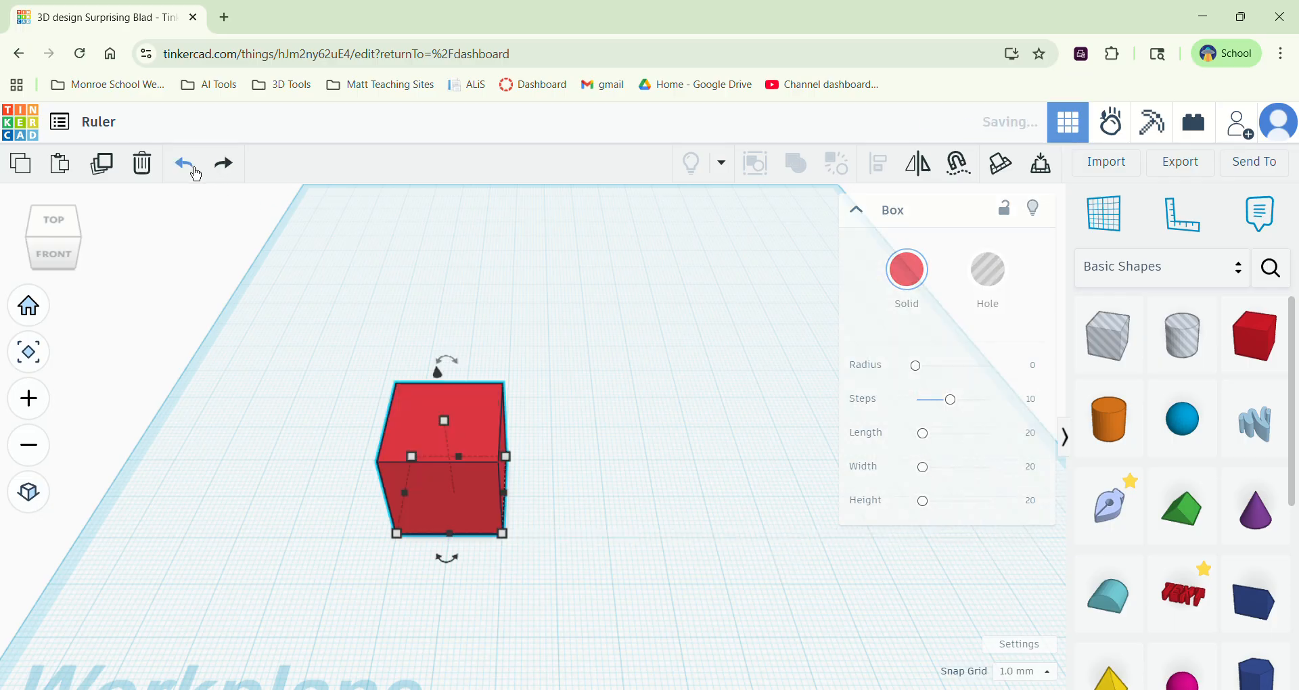
# - Stretch the box along the workplane's front edge direction to 100 mm
pyautogui.click(584, 383)
pyautogui.click(464, 502)
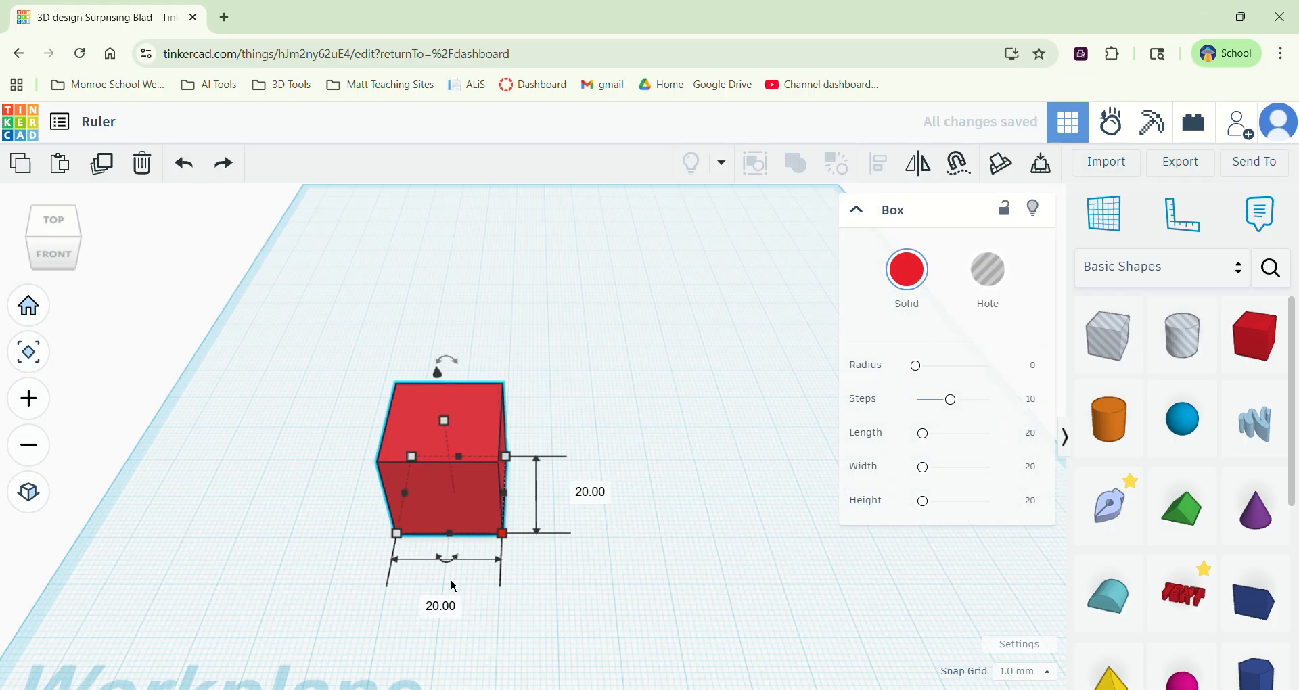
pyautogui.click(440, 607)
pyautogui.write('100')
pyautogui.press('Return')
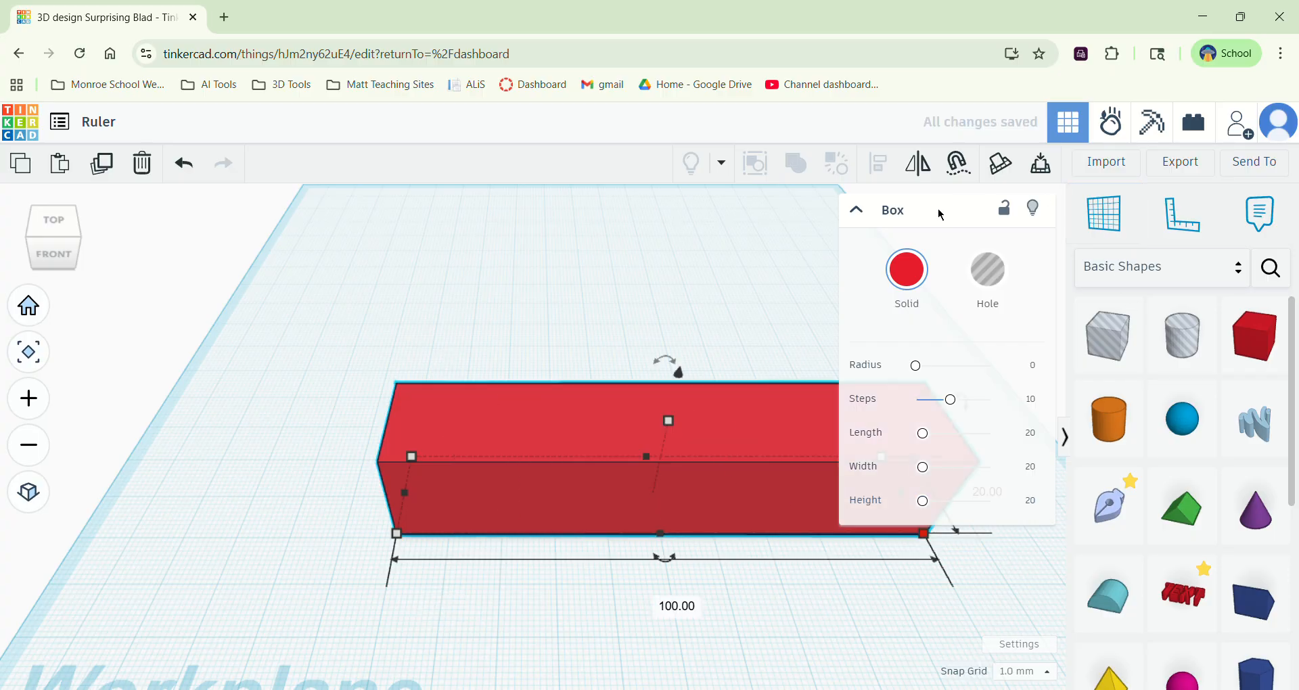
# - Collapse the box's properties and set its front-to-back dimension to 100 mm
pyautogui.click(858, 214)
pyautogui.moveTo(862, 252); pyautogui.dragTo(722, 461, button='middle')
pyautogui.moveTo(720, 455); pyautogui.dragTo(534, 436, button='right')
pyautogui.moveTo(503, 432)
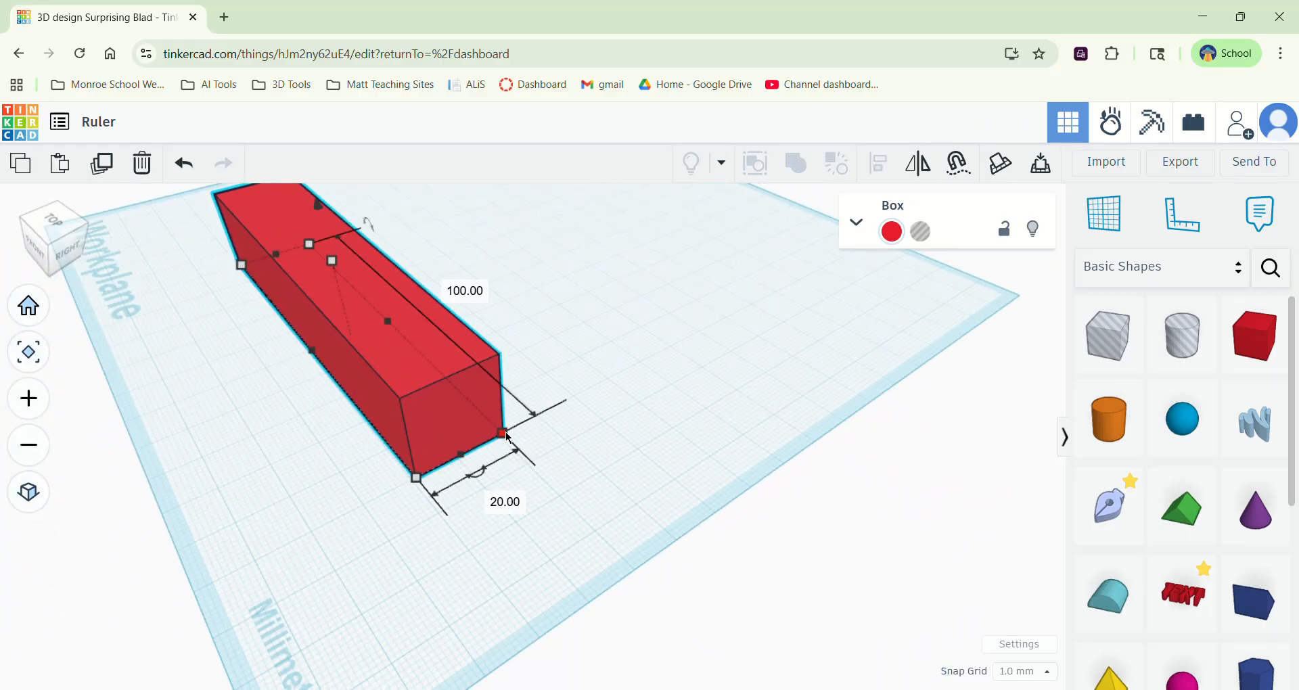
pyautogui.click(509, 513)
pyautogui.write('100')
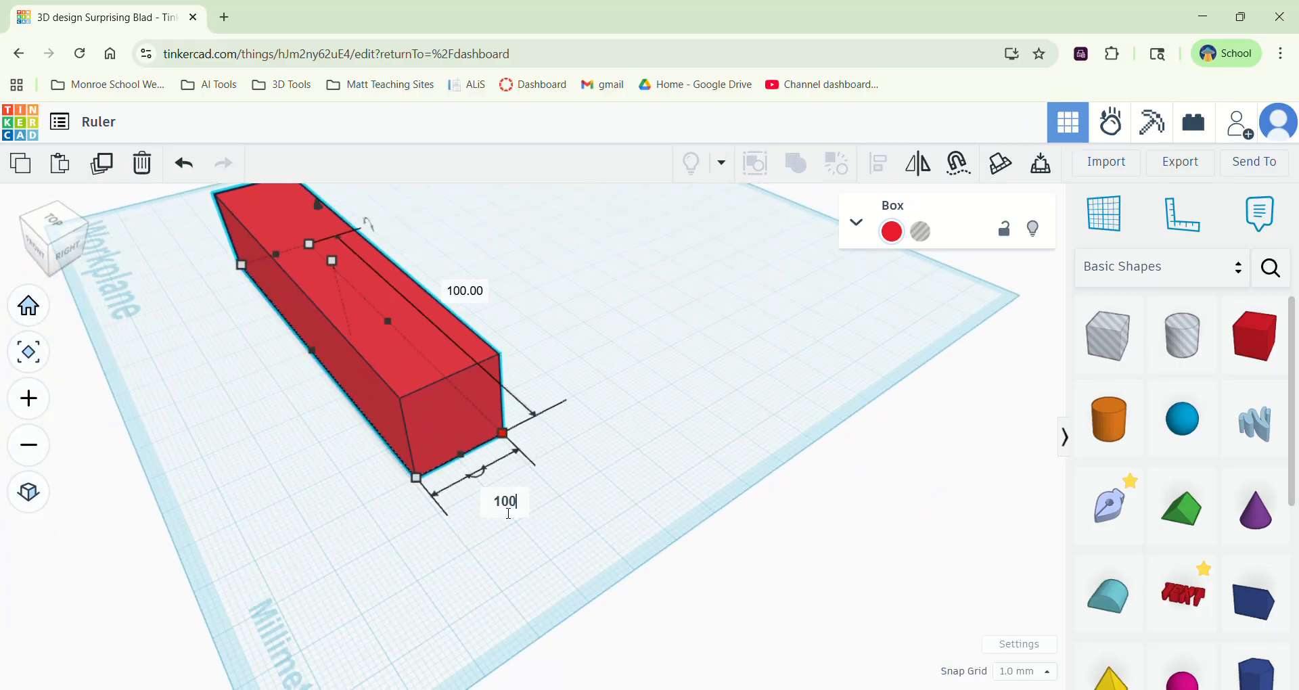
pyautogui.press('Return')
# - Set the box's height to 1 mm to make a thin square plate, and deselect it
pyautogui.moveTo(498, 508); pyautogui.dragTo(416, 463, button='right')
pyautogui.moveTo(416, 464); pyautogui.dragTo(546, 559, button='middle')
pyautogui.moveTo(508, 308)
pyautogui.click(606, 349)
pyautogui.write('1')
pyautogui.press('Return')
pyautogui.moveTo(398, 559); pyautogui.dragTo(428, 574, button='right')
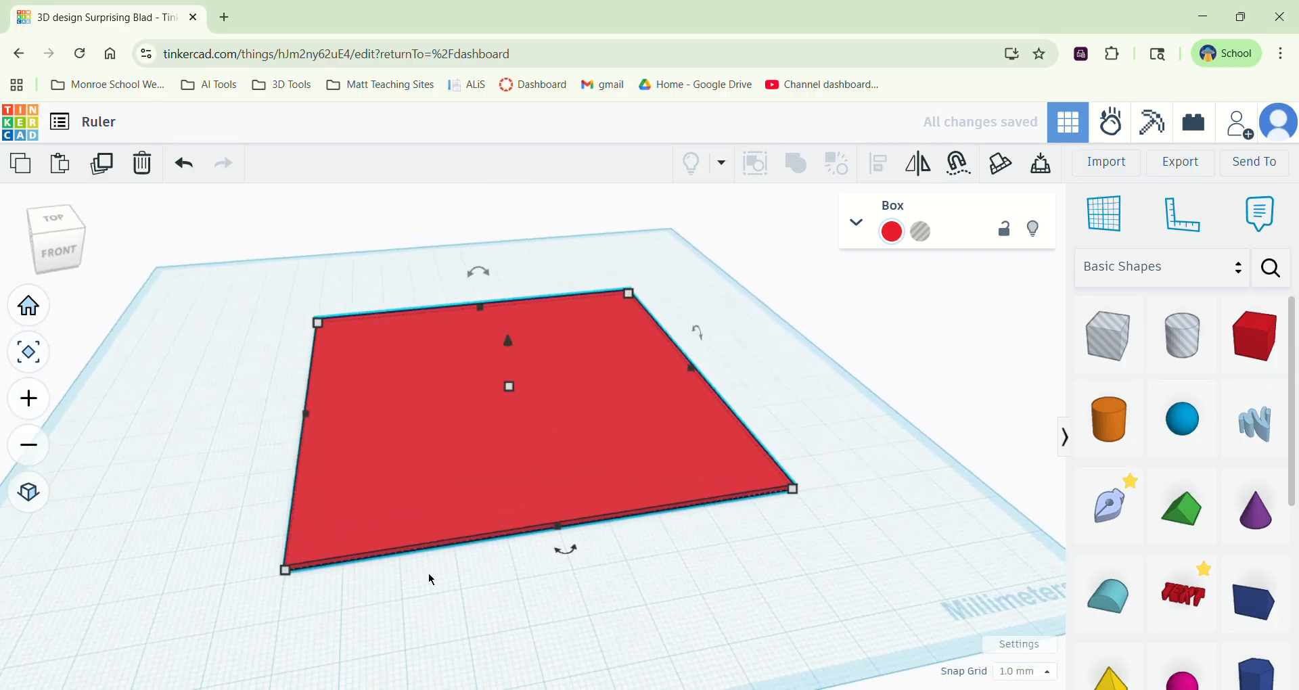
pyautogui.click(210, 511)
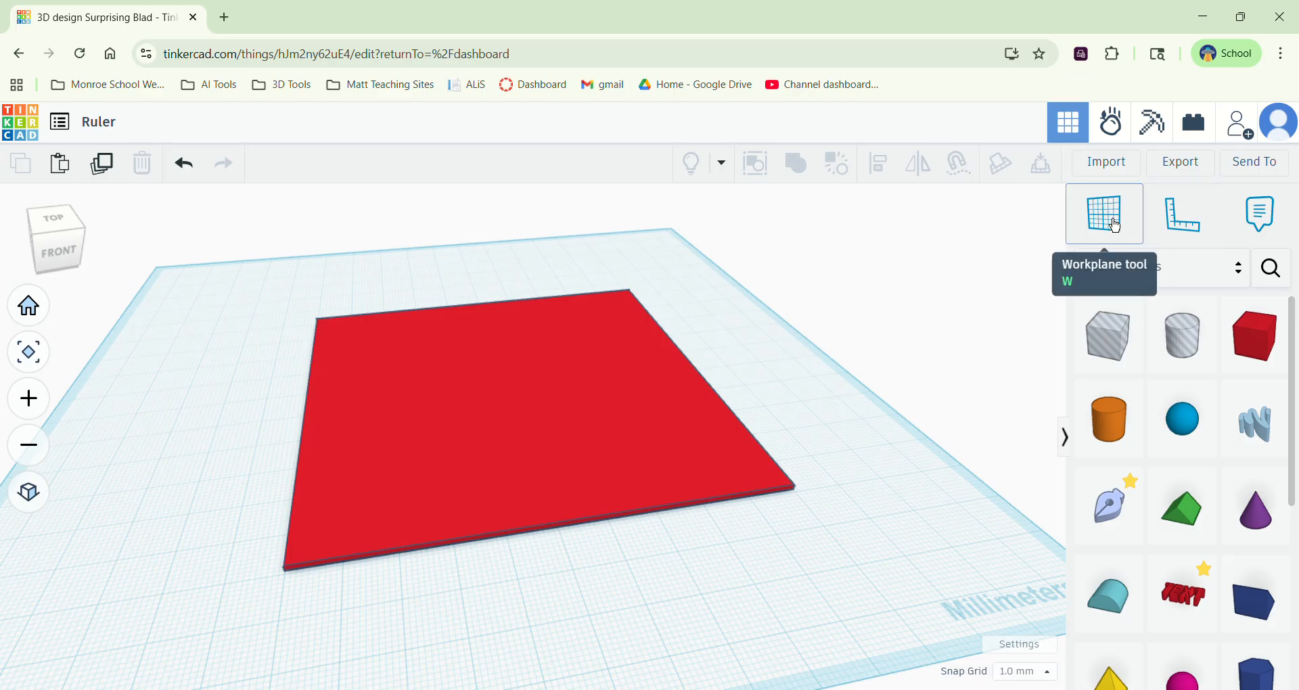
# - Place a ruler beside the plate's front-left corner and nudge the plate one 1 mm grid step forward onto the ruler's origin
pyautogui.click(1180, 244)
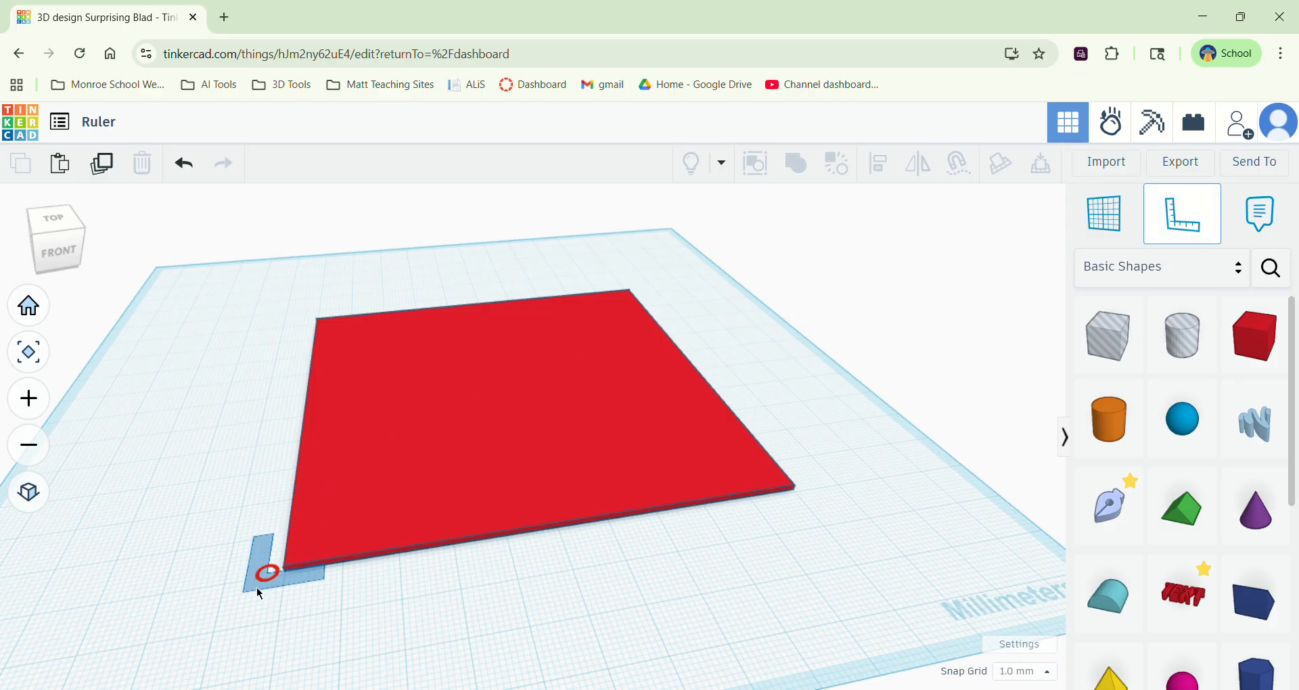
pyautogui.scroll(5, 259, 594)
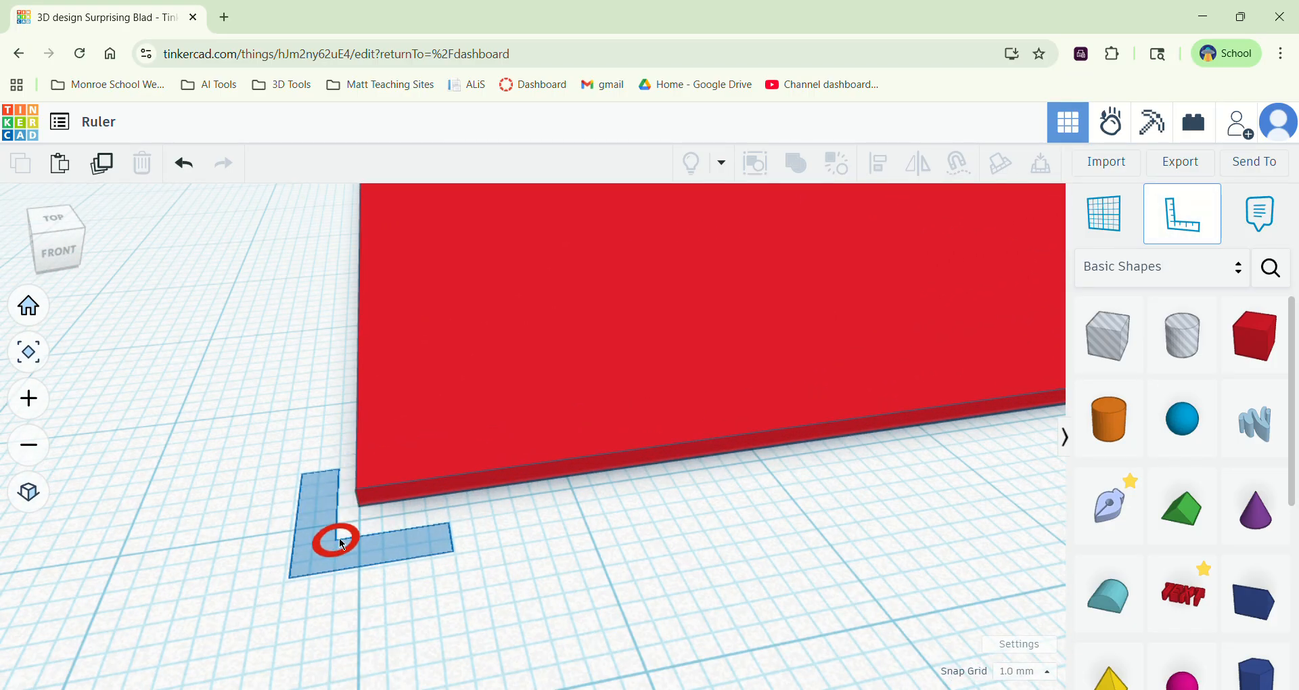
pyautogui.click(356, 526)
pyautogui.click(436, 456)
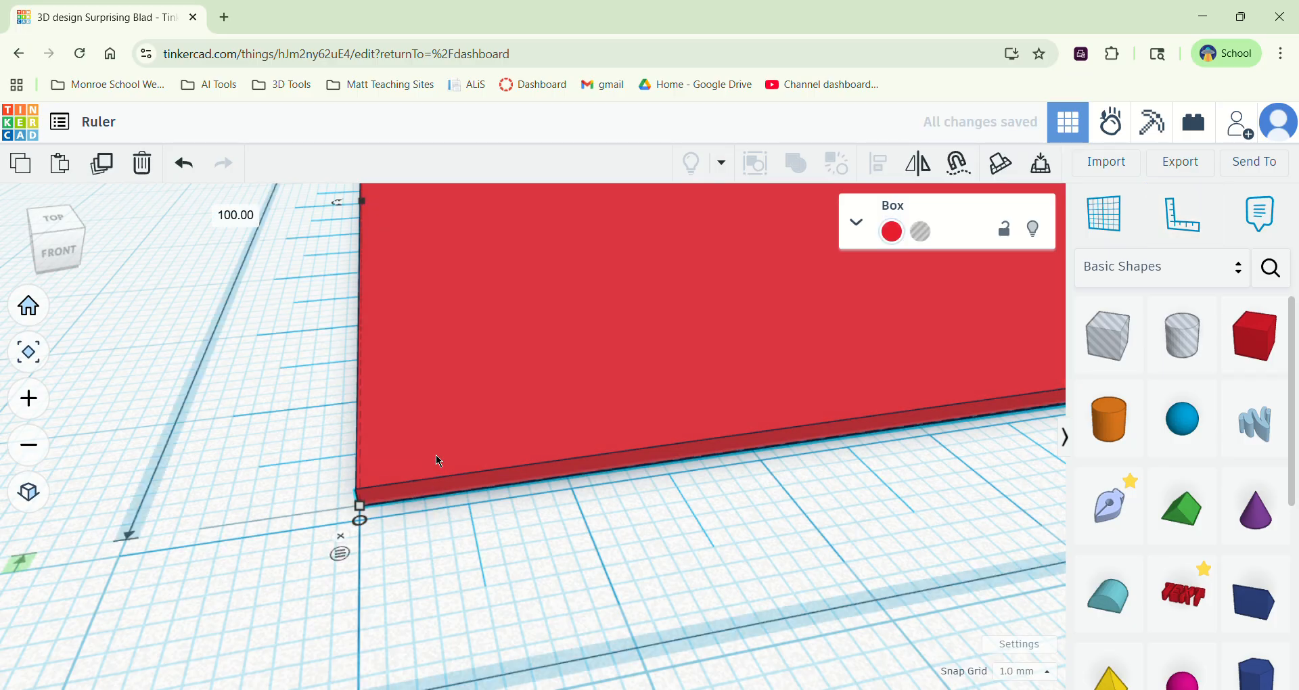
pyautogui.press('Down')
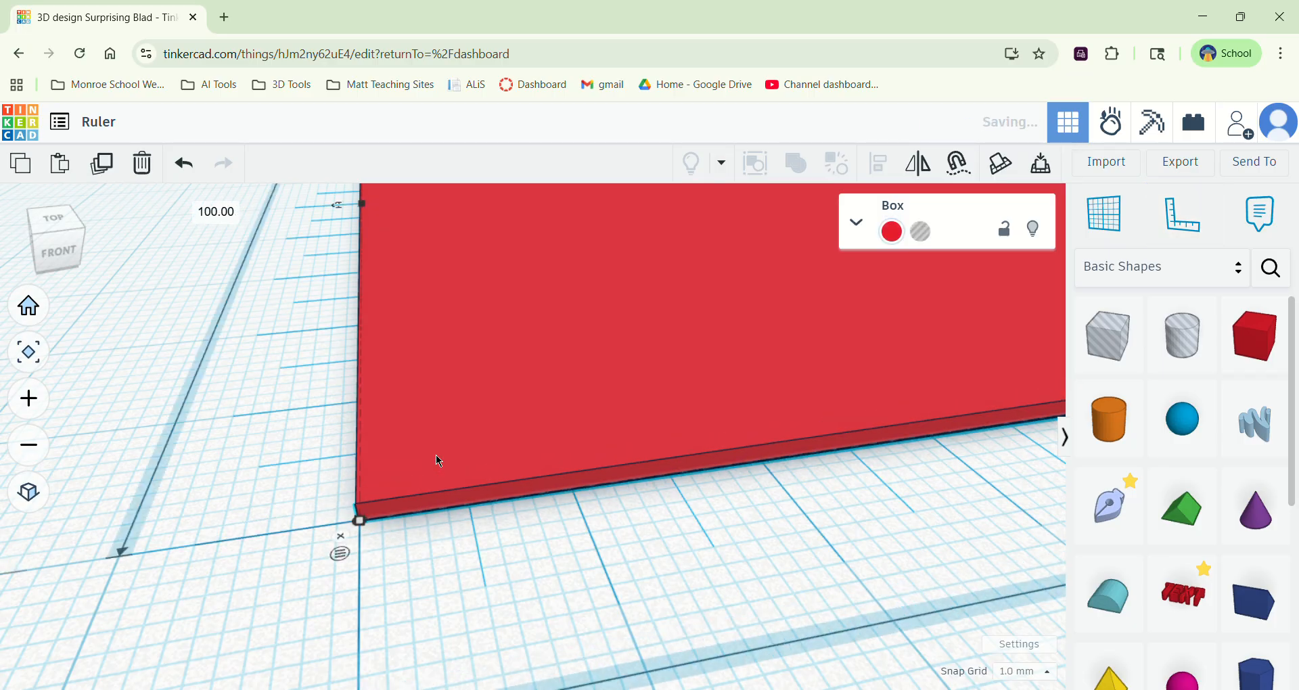
pyautogui.scroll(-4, 320, 520)
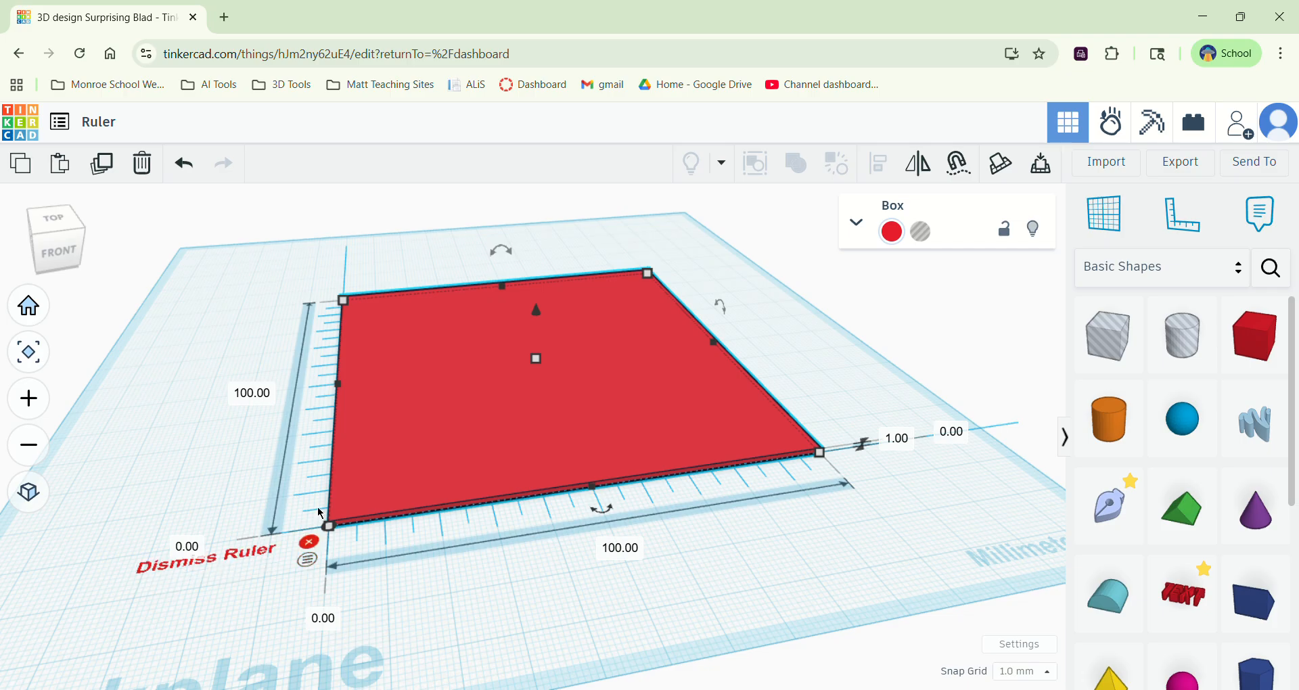
pyautogui.scroll(4, 322, 525)
pyautogui.scroll(-4, 278, 392)
pyautogui.moveTo(381, 468); pyautogui.dragTo(402, 532, button='middle')
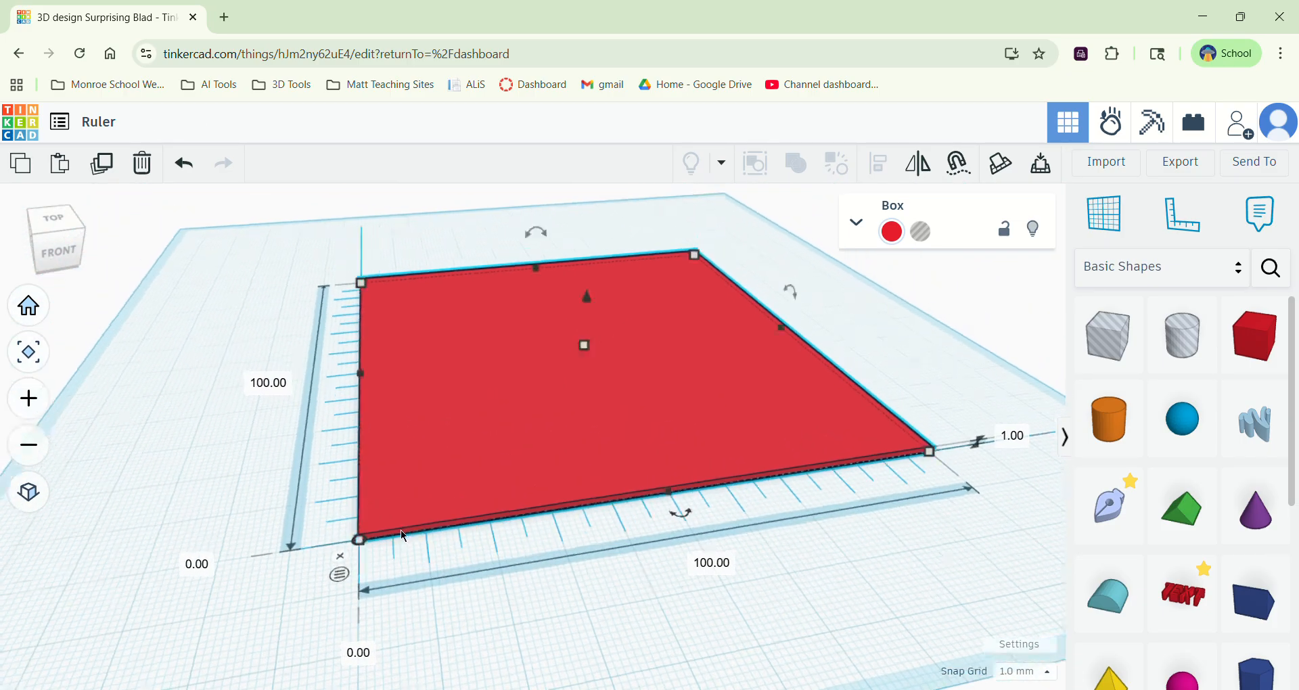
# - Dismiss the ruler and place a new one at the plate's front-left corner
pyautogui.click(341, 557)
pyautogui.click(1190, 208)
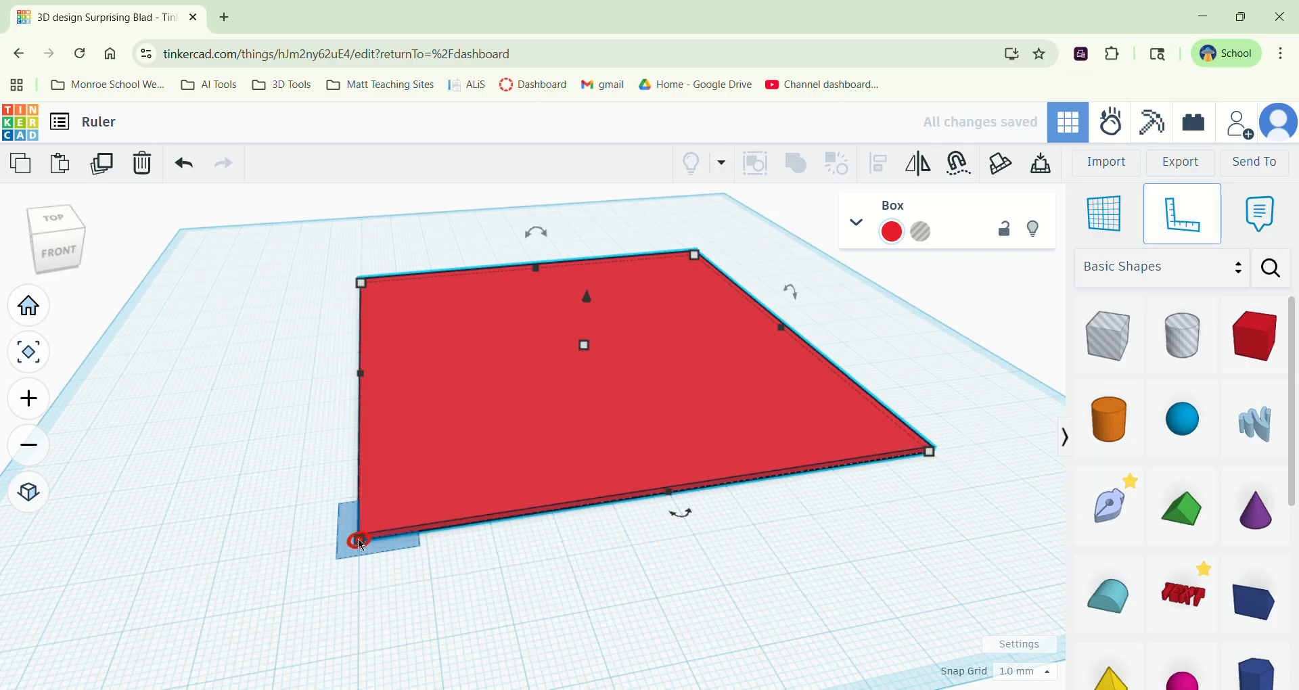
pyautogui.click(360, 541)
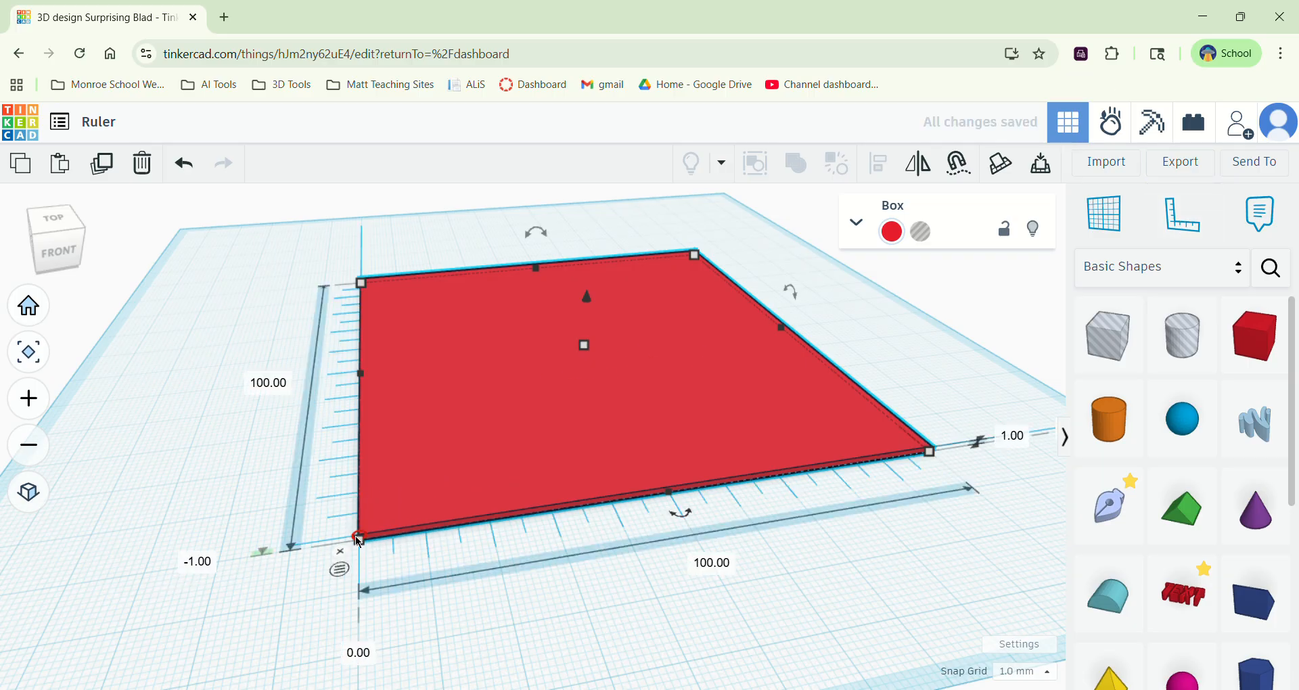
# - Move the ruler's origin slightly away from the plate's front-left corner and dismiss the ruler
pyautogui.scroll(5, 359, 544)
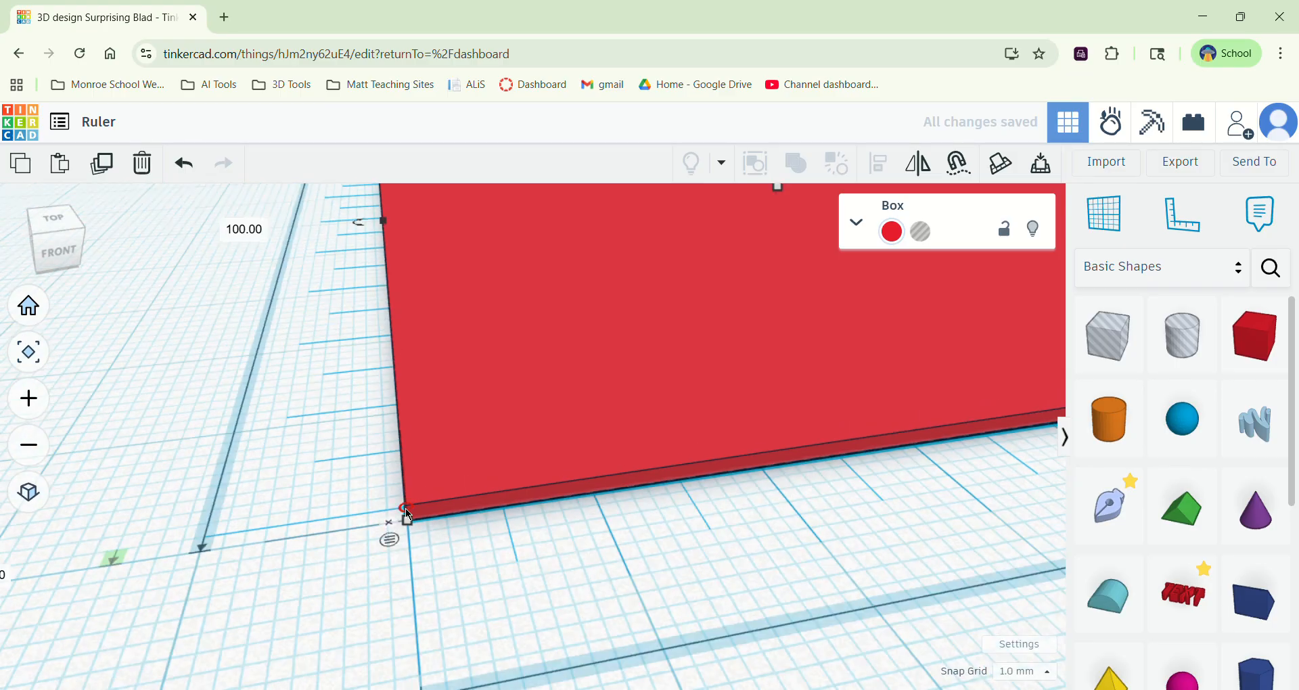
pyautogui.moveTo(408, 510)
pyautogui.mouseDown()
pyautogui.moveTo(342, 532)
pyautogui.moveTo(386, 532)
pyautogui.moveTo(333, 561)
pyautogui.moveTo(368, 539)
pyautogui.moveTo(370, 555)
pyautogui.mouseUp()
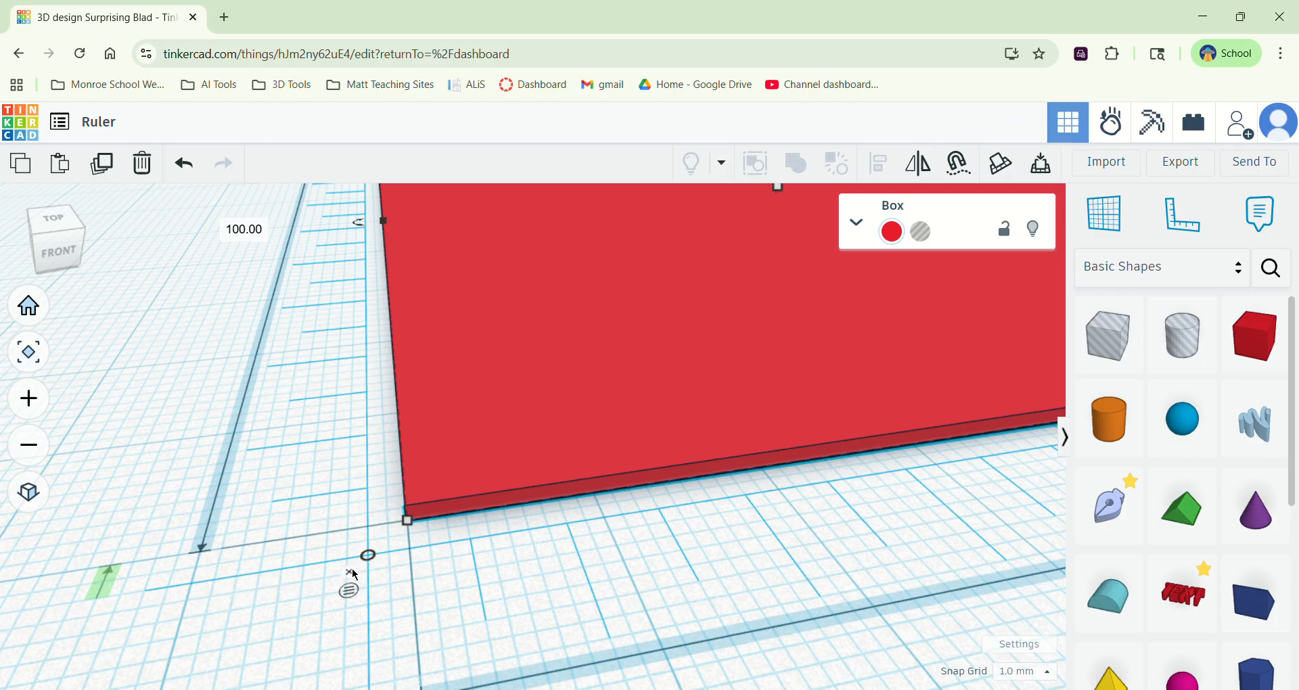
pyautogui.click(350, 573)
pyautogui.scroll(-3, 441, 494)
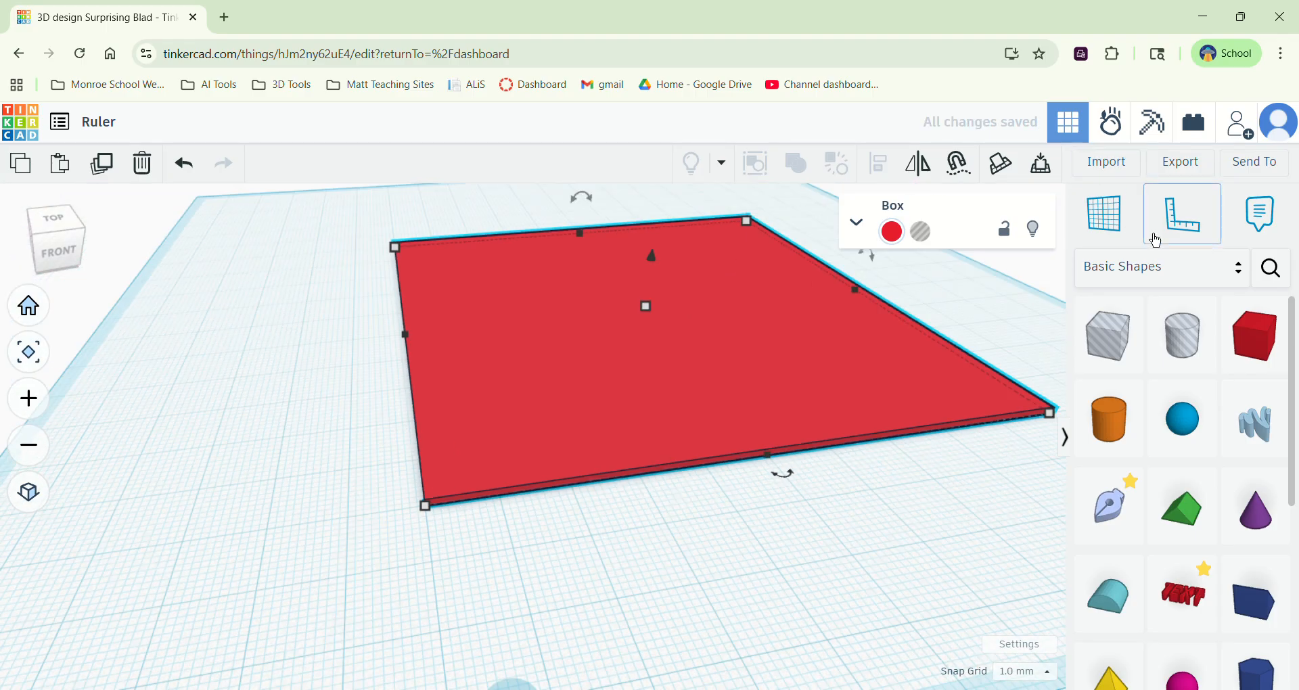
# - Place the ruler with its origin exactly on the plate's bottom front-left corner
pyautogui.click(1176, 227)
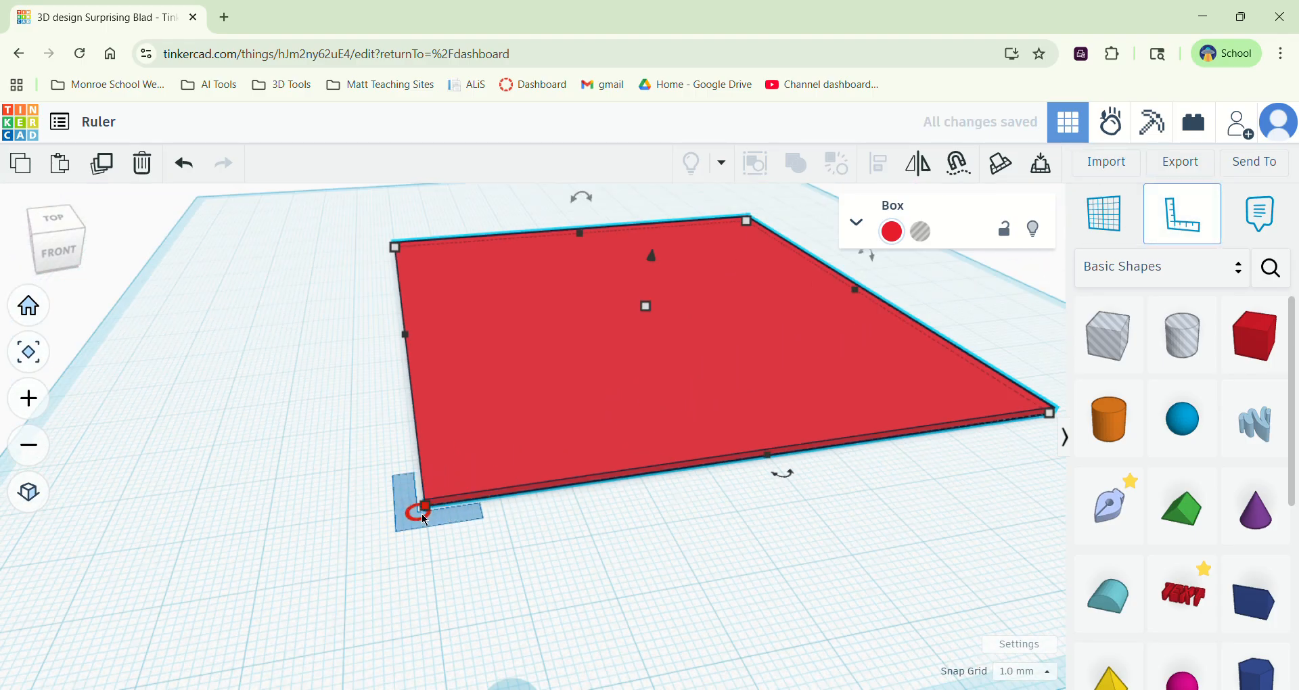
pyautogui.click(425, 506)
pyautogui.scroll(4, 426, 511)
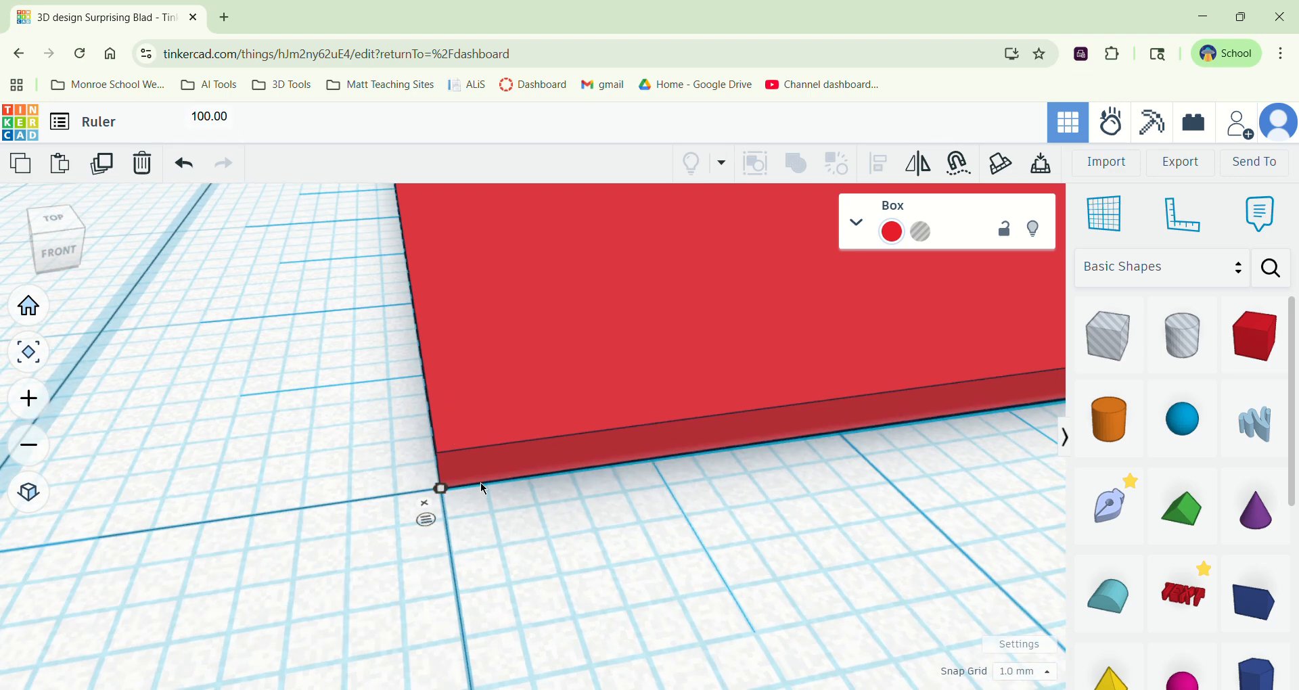
pyautogui.scroll(-3, 513, 406)
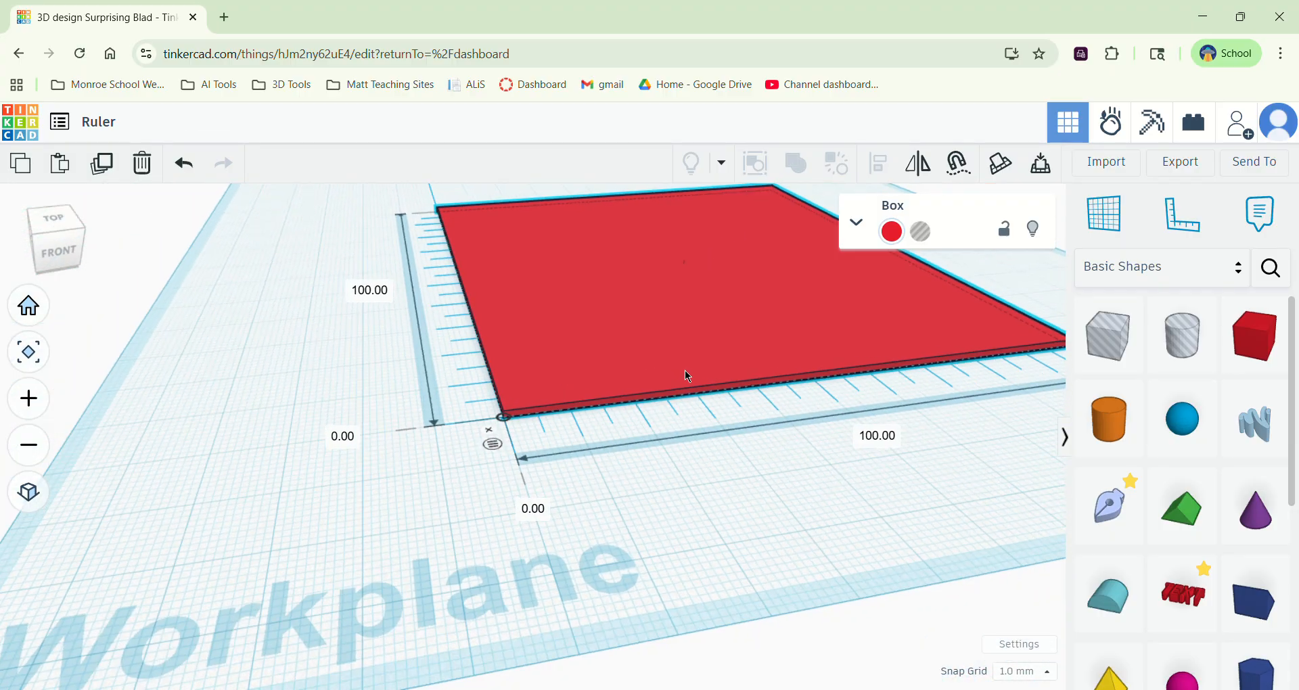
pyautogui.moveTo(685, 367); pyautogui.dragTo(578, 474, button='middle')
pyautogui.moveTo(817, 624); pyautogui.dragTo(849, 610, button='right')
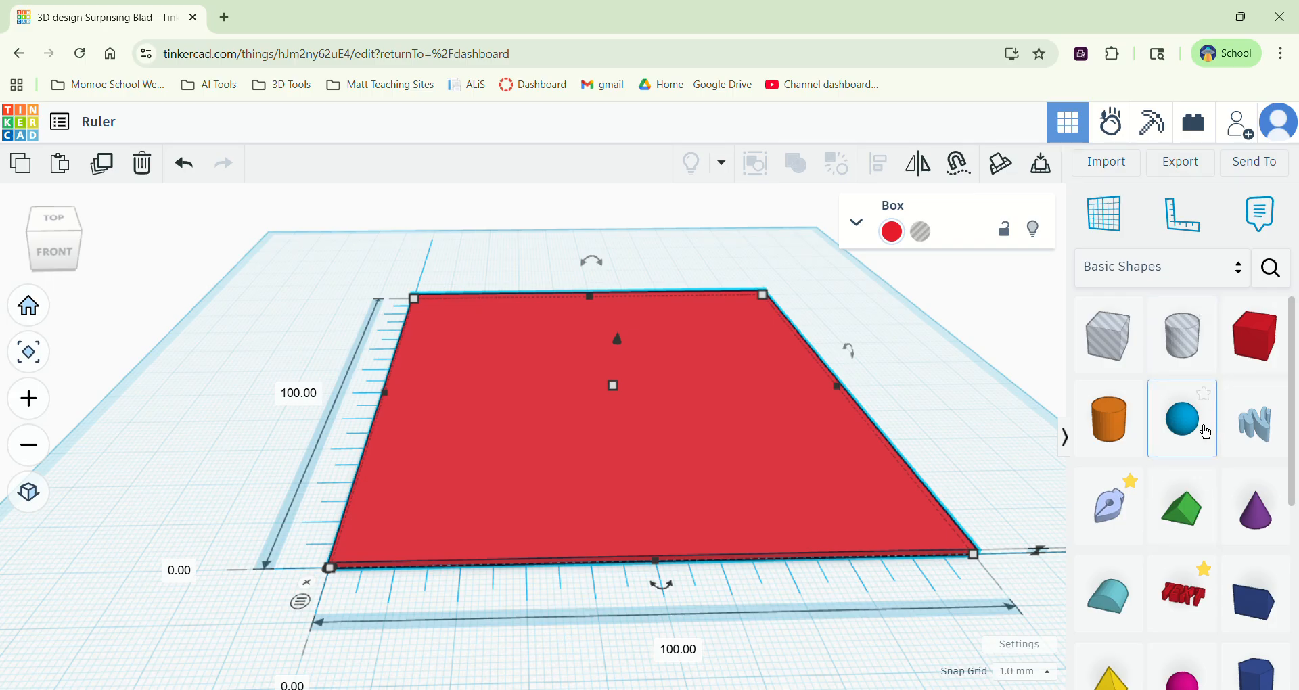
# - Add a sphere on top of the plate, about 8.4 mm across and 3.8 mm back from the ruler's origin, and select it
pyautogui.moveTo(1200, 431); pyautogui.dragTo(458, 503)
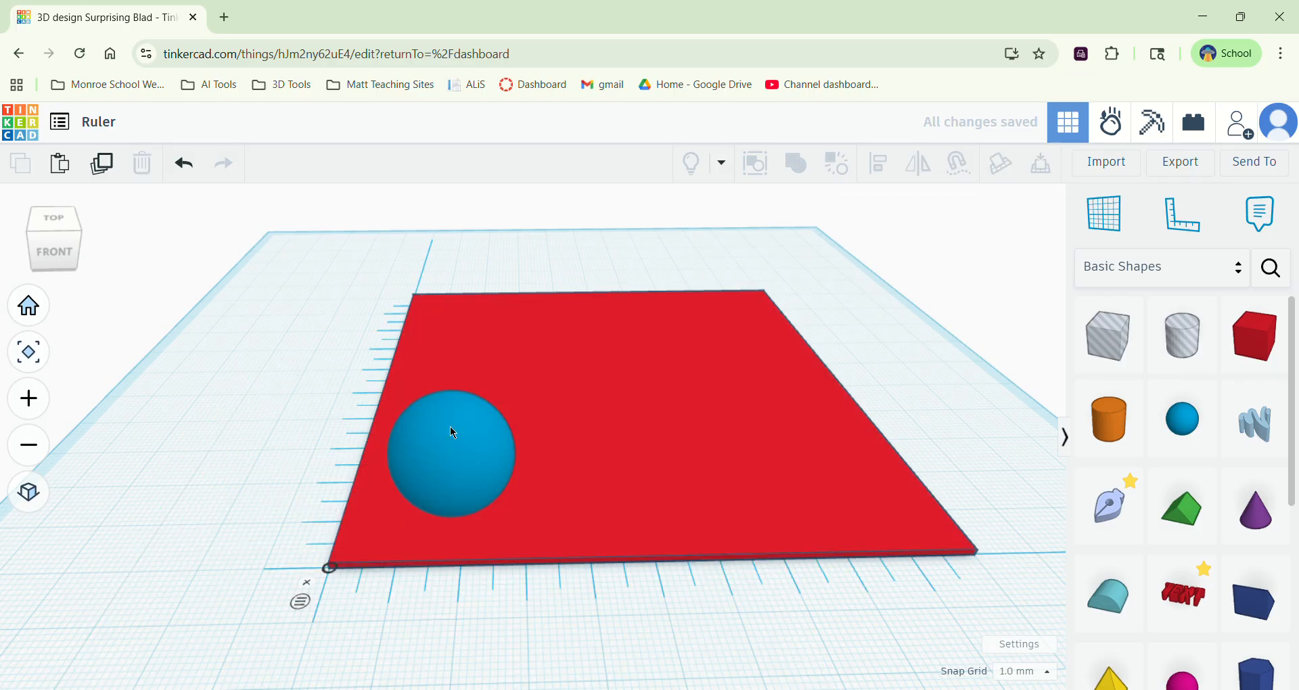
pyautogui.click(452, 430)
pyautogui.moveTo(267, 434); pyautogui.dragTo(325, 395, button='middle')
pyautogui.moveTo(328, 399); pyautogui.dragTo(563, 556, button='right')
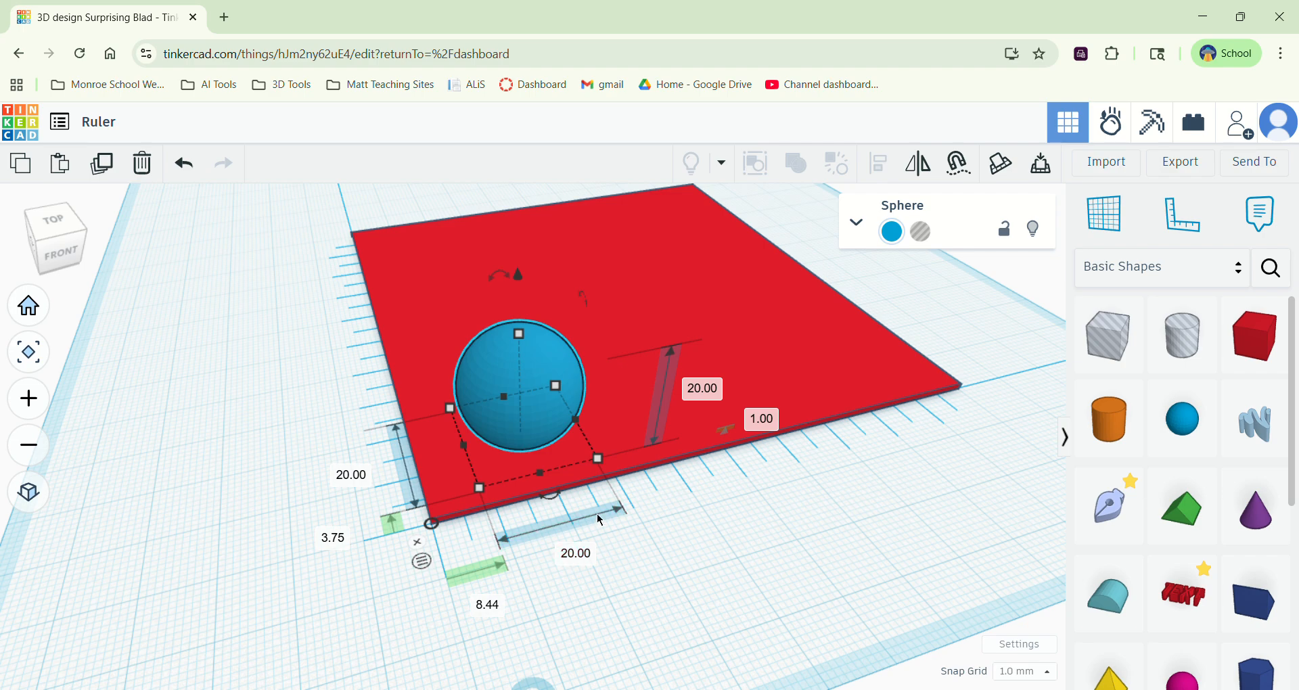
# - Reselect the sphere and examine its ruler dimensions and offsets from the front and left sides
pyautogui.click(283, 414)
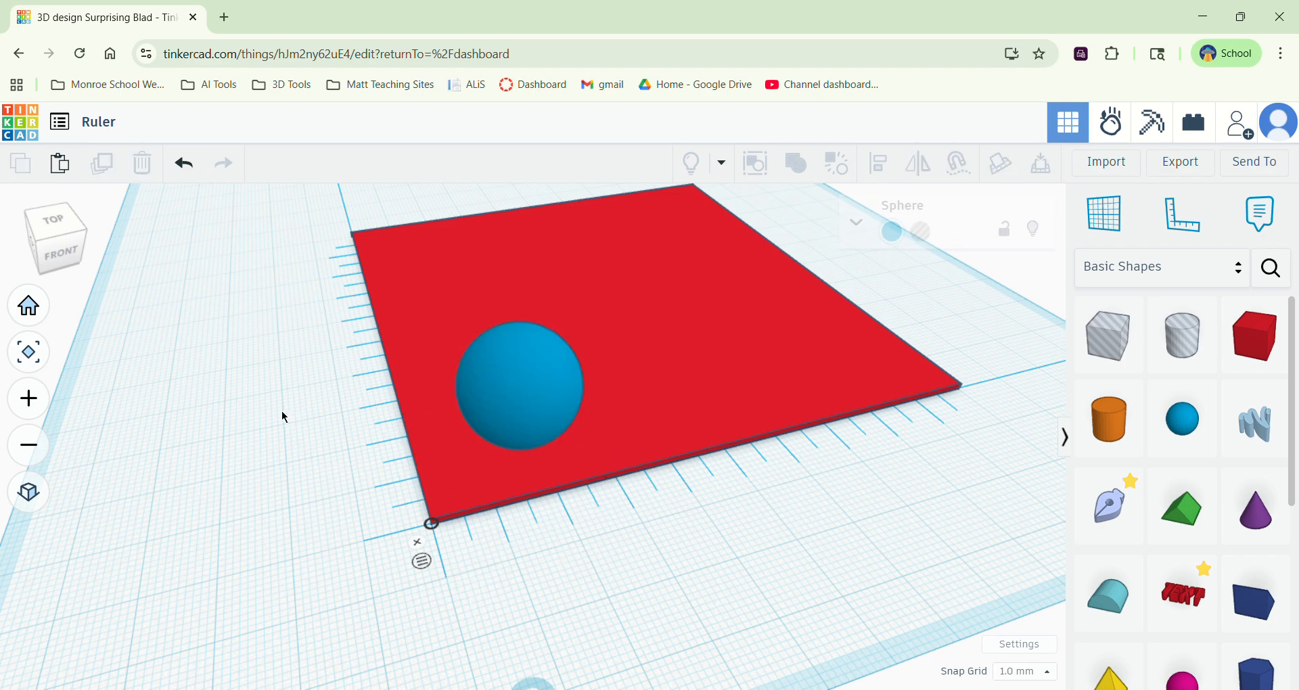
pyautogui.click(530, 362)
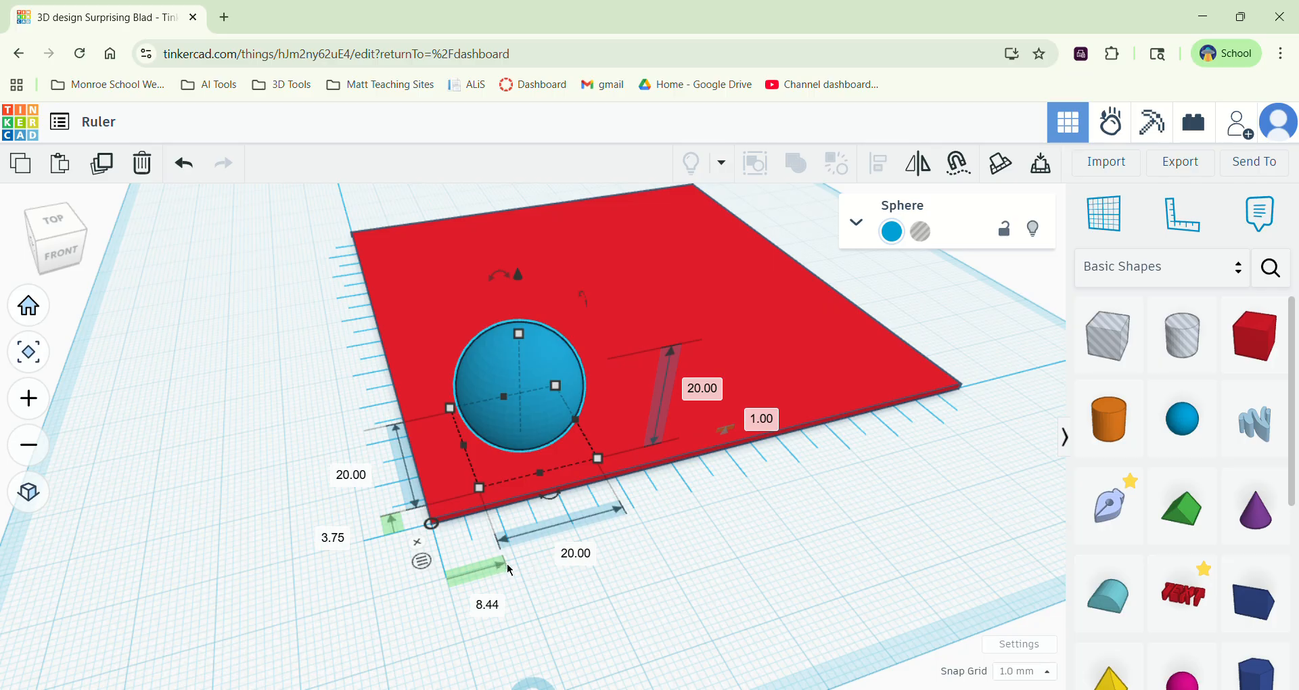
pyautogui.moveTo(400, 518); pyautogui.dragTo(544, 589, button='right')
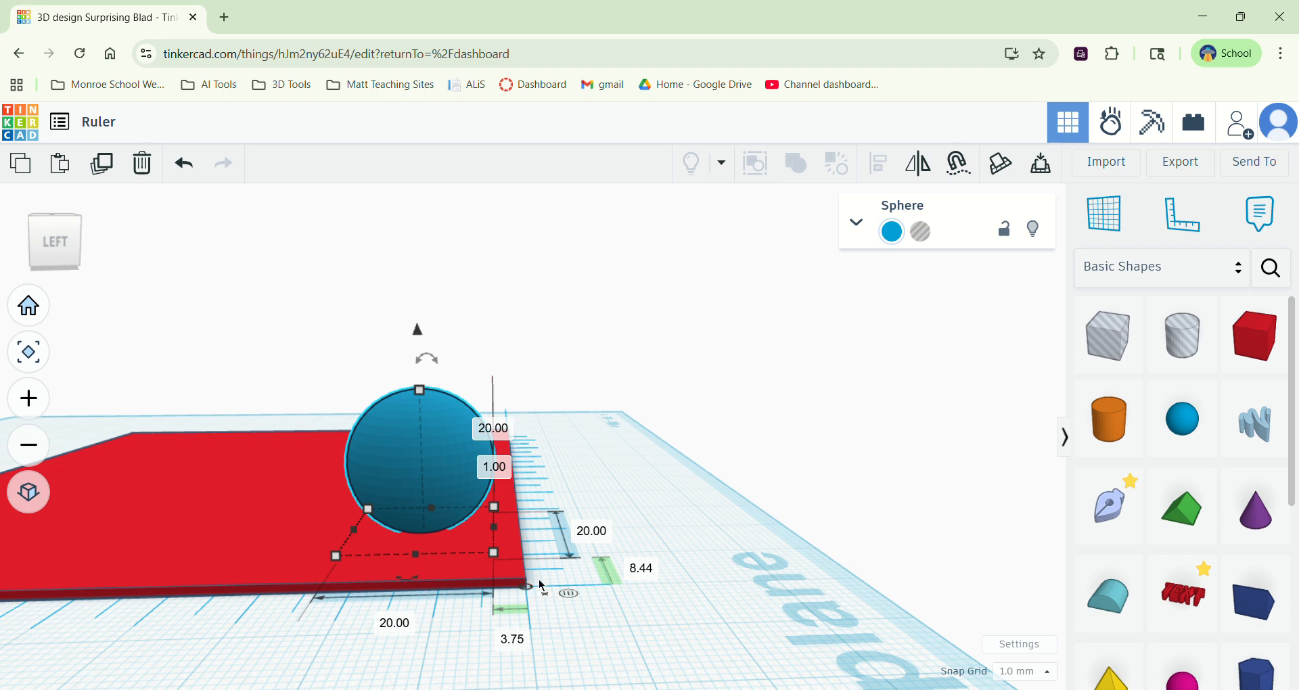
pyautogui.click(512, 641)
pyautogui.moveTo(591, 633); pyautogui.dragTo(477, 566, button='right')
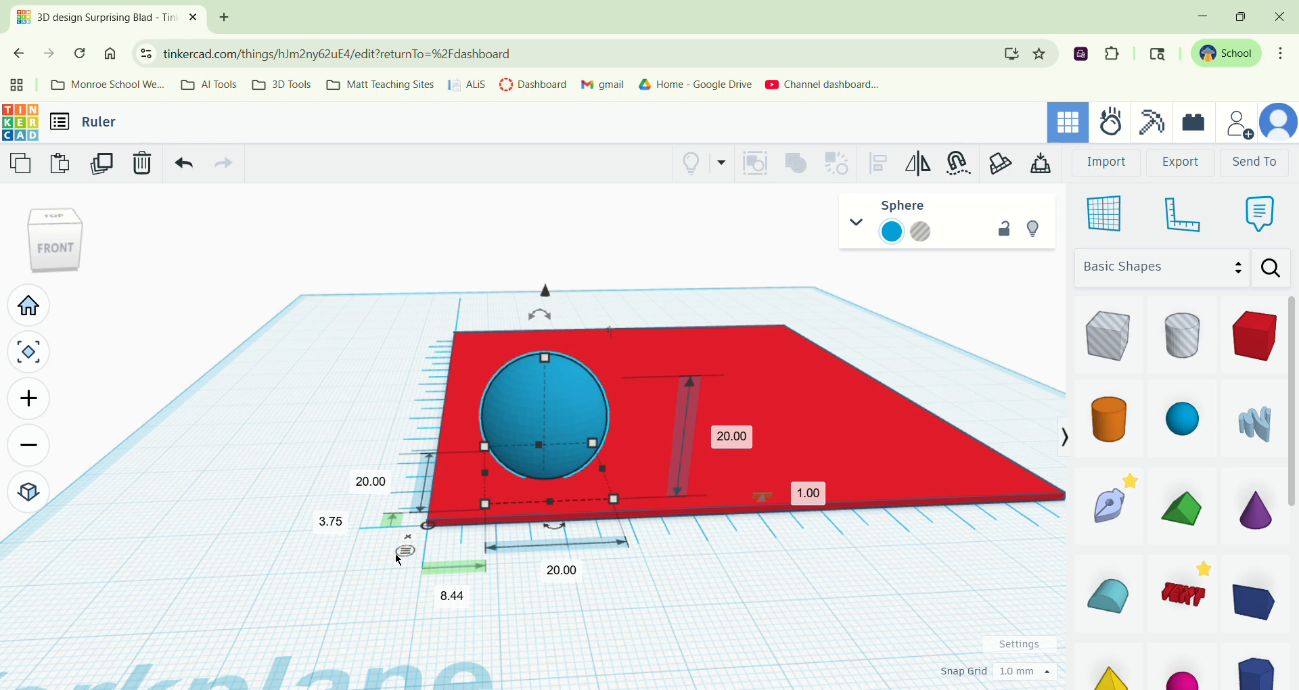
pyautogui.scroll(5, 409, 553)
pyautogui.scroll(-5, 529, 425)
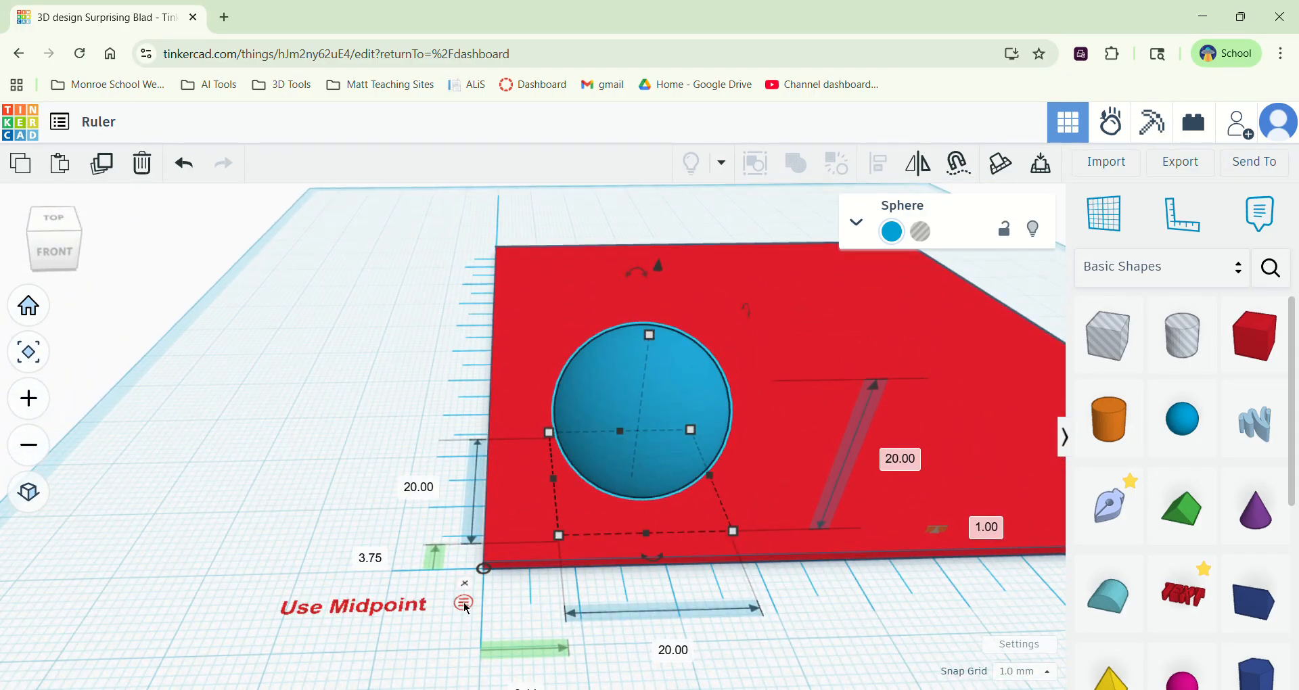
# - Switch the ruler to midpoint measuring and examine the sphere's centre offsets and height from several sides
pyautogui.click(465, 603)
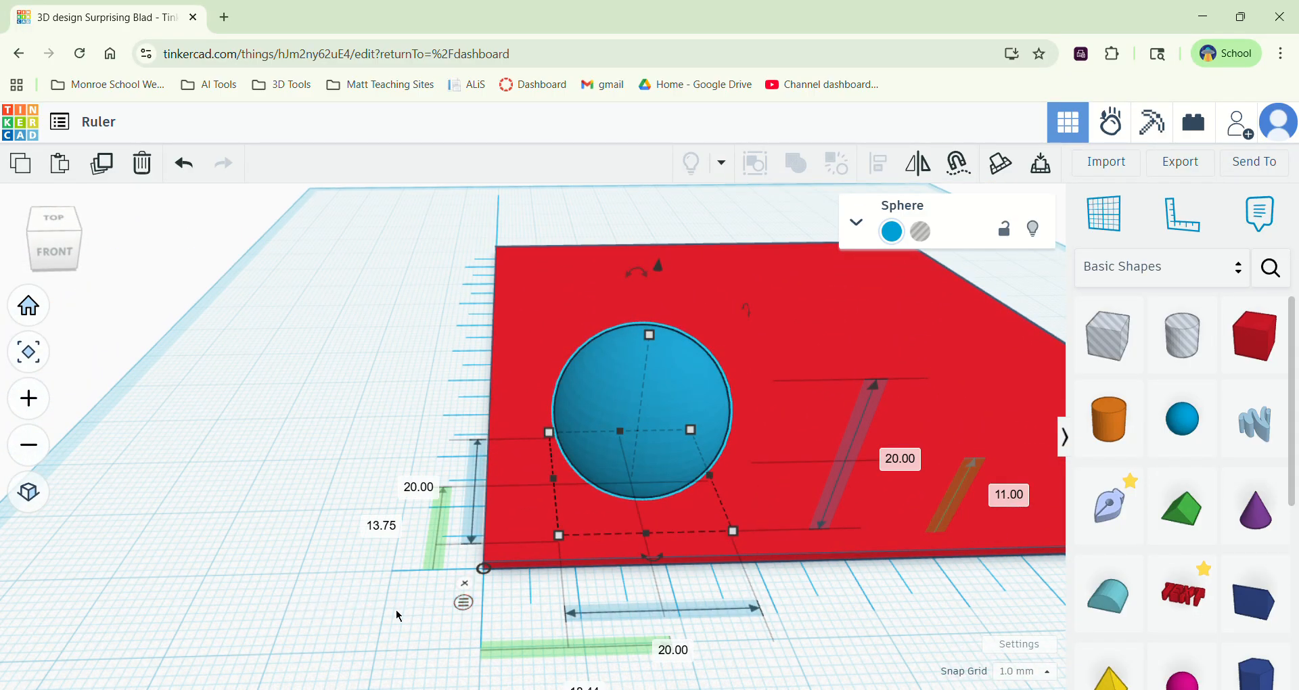
pyautogui.scroll(-2, 778, 589)
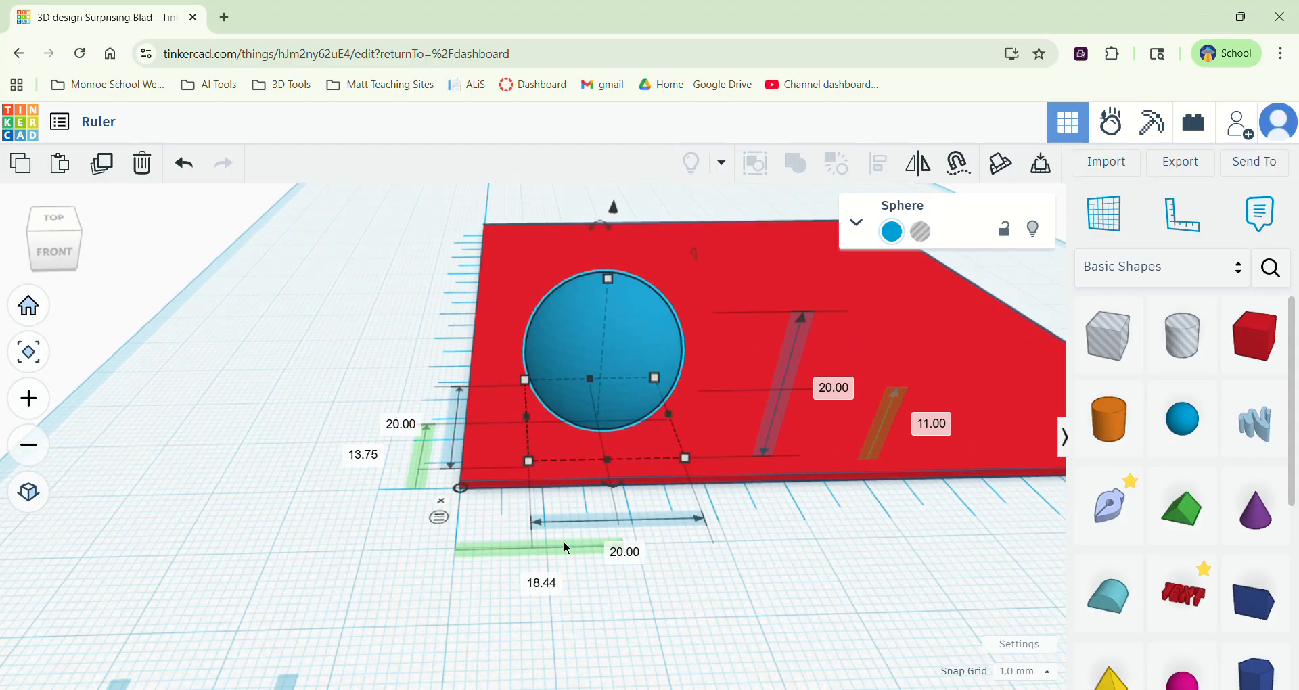
pyautogui.moveTo(760, 566); pyautogui.dragTo(583, 320, button='right')
pyautogui.moveTo(560, 498); pyautogui.dragTo(900, 338, button='right')
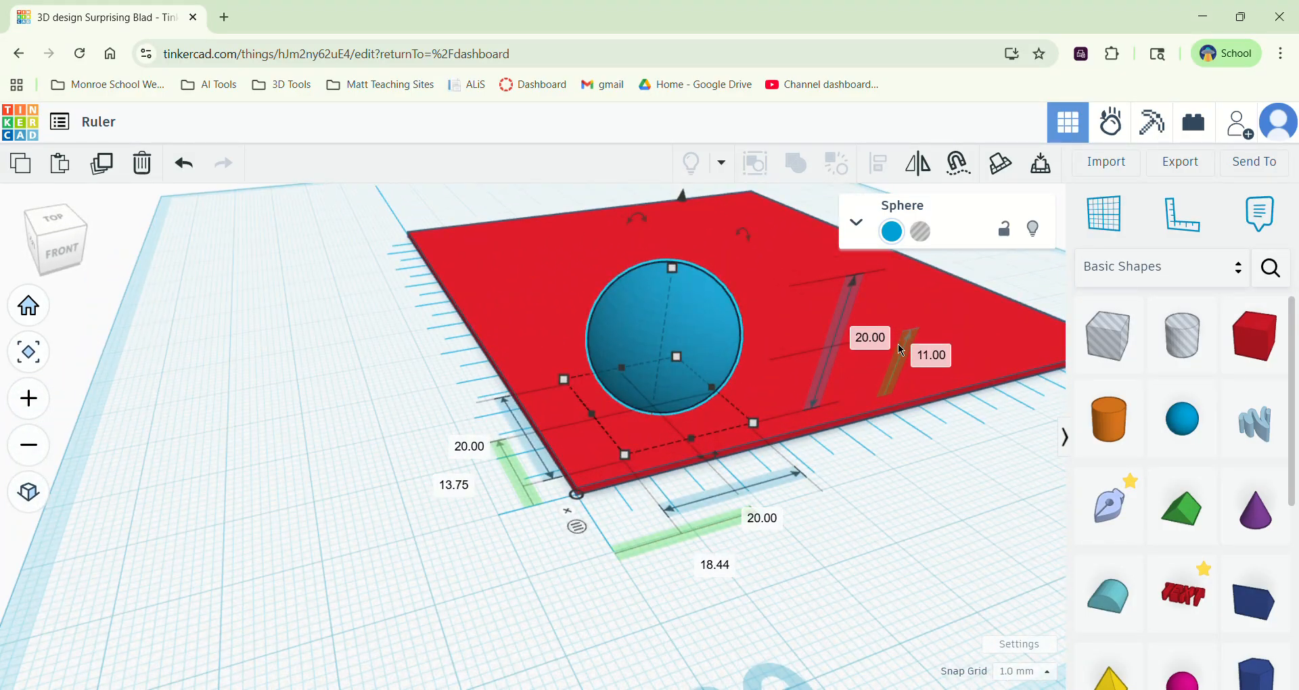
pyautogui.moveTo(783, 566); pyautogui.dragTo(851, 535, button='right')
pyautogui.moveTo(771, 350); pyautogui.dragTo(785, 387, button='right')
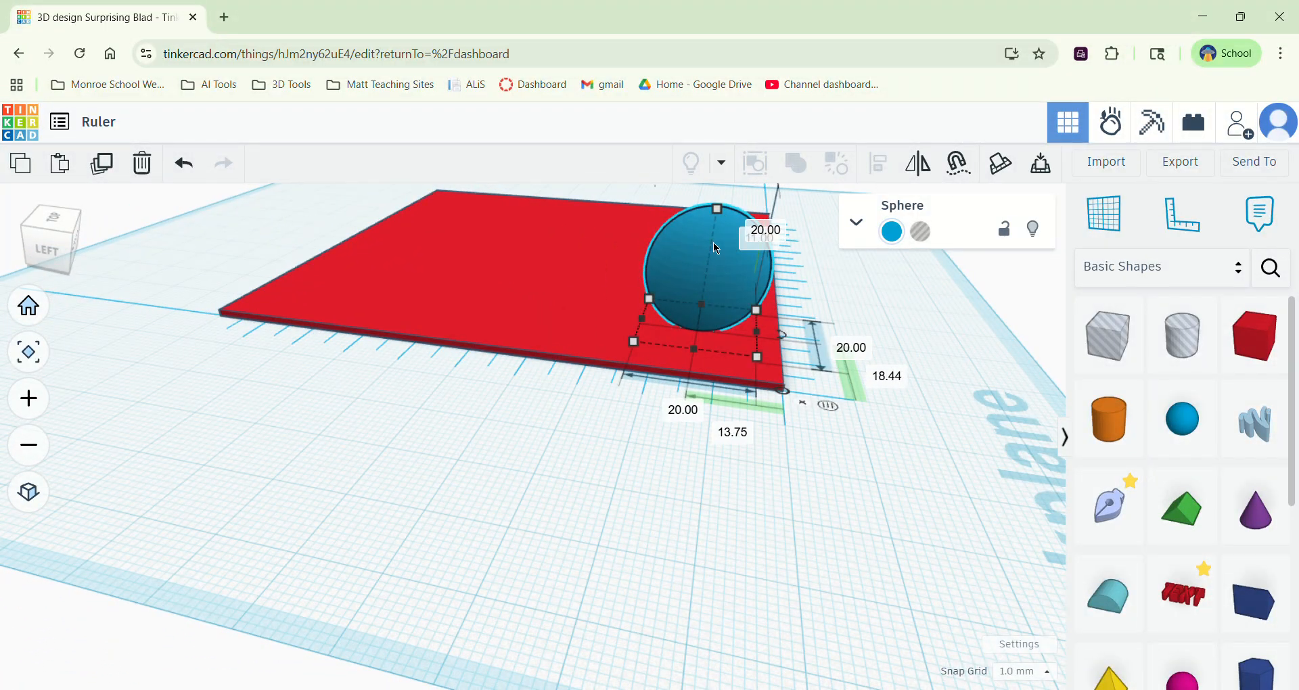
pyautogui.moveTo(729, 381); pyautogui.dragTo(596, 446, button='right')
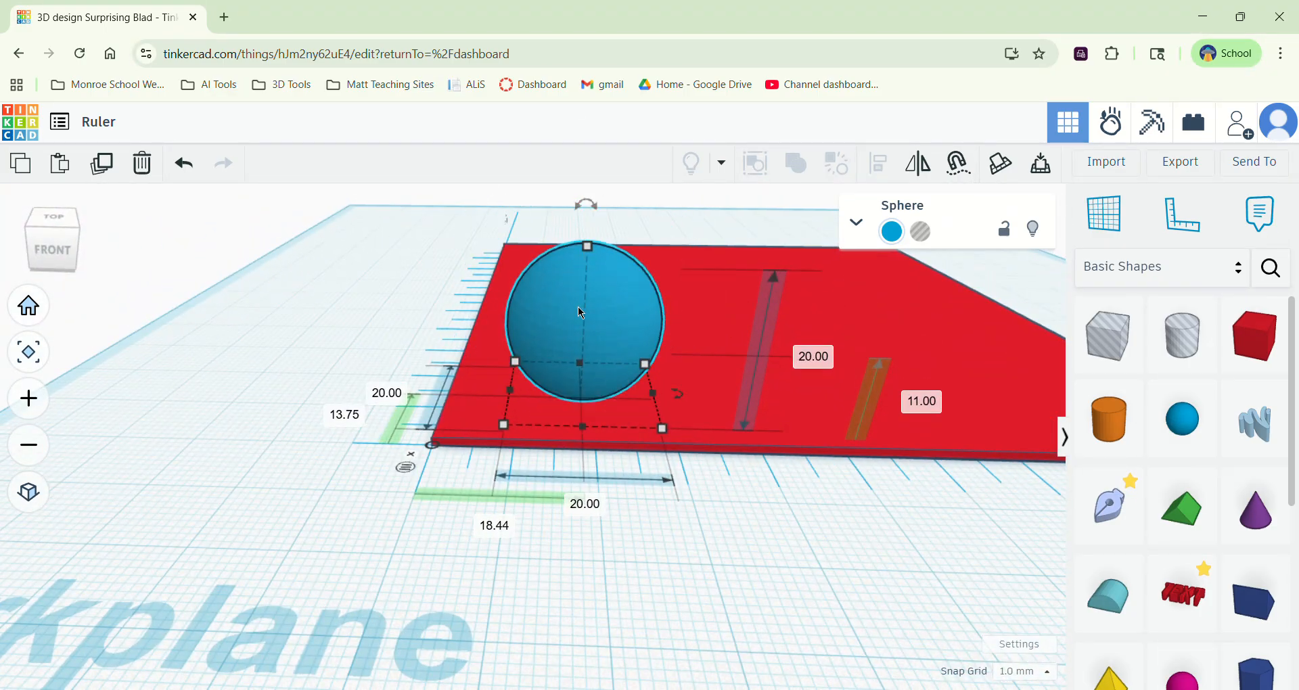
pyautogui.moveTo(763, 502); pyautogui.dragTo(797, 427, button='right')
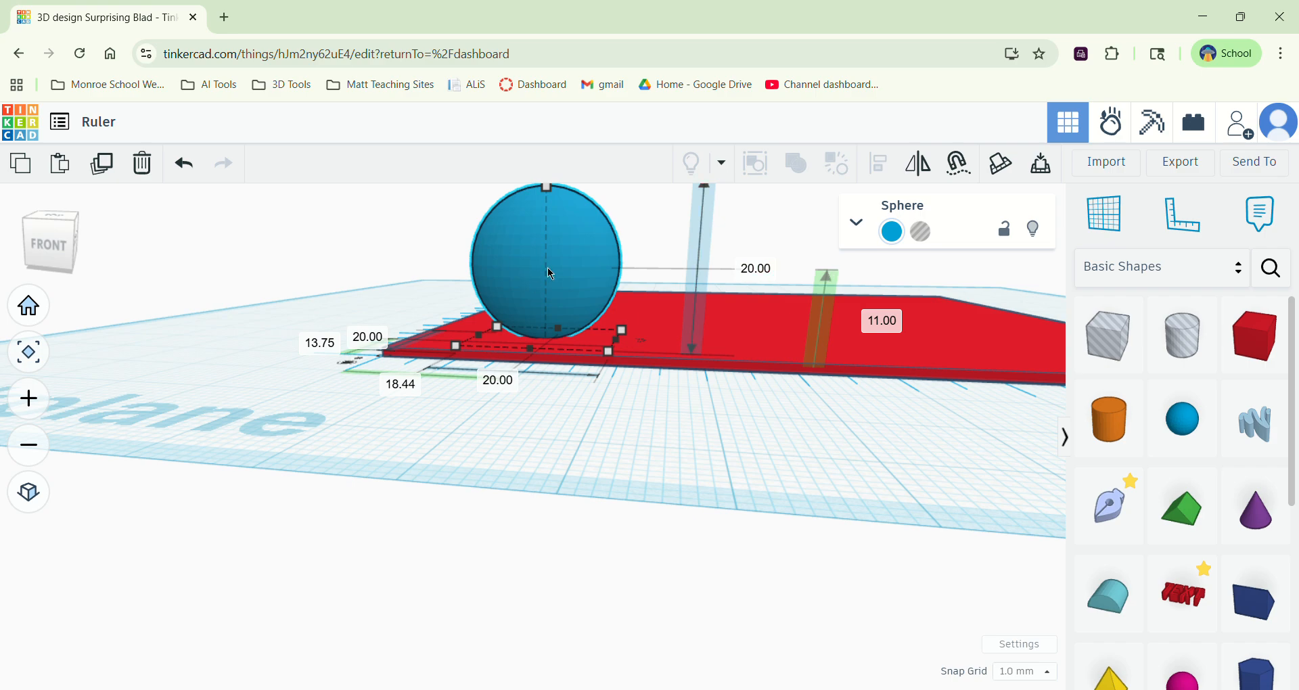
pyautogui.moveTo(502, 384); pyautogui.dragTo(566, 426, button='right')
pyautogui.moveTo(403, 568); pyautogui.dragTo(391, 526, button='right')
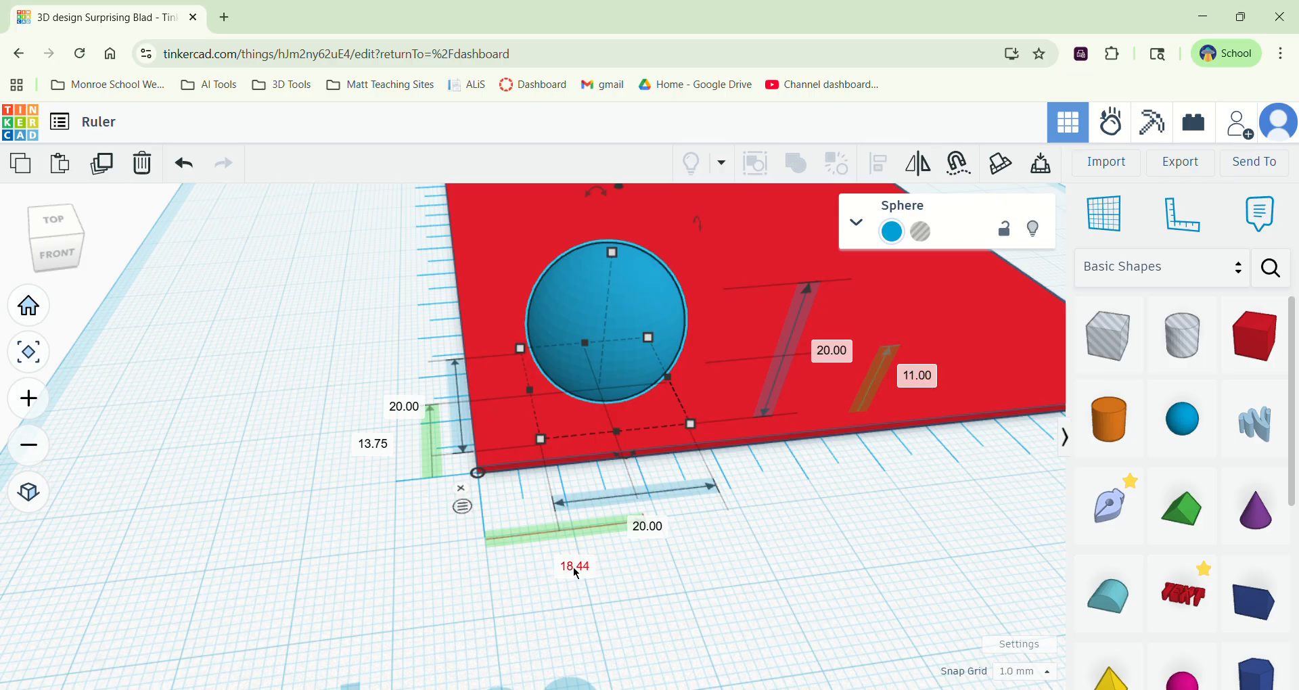
# - Centre the sphere over the plate by setting both of its horizontal midpoint offsets from the ruler's origin to 50 mm
pyautogui.moveTo(784, 580); pyautogui.dragTo(759, 582, button='right')
pyautogui.scroll(-2, 759, 583)
pyautogui.moveTo(759, 583); pyautogui.dragTo(651, 593, button='middle')
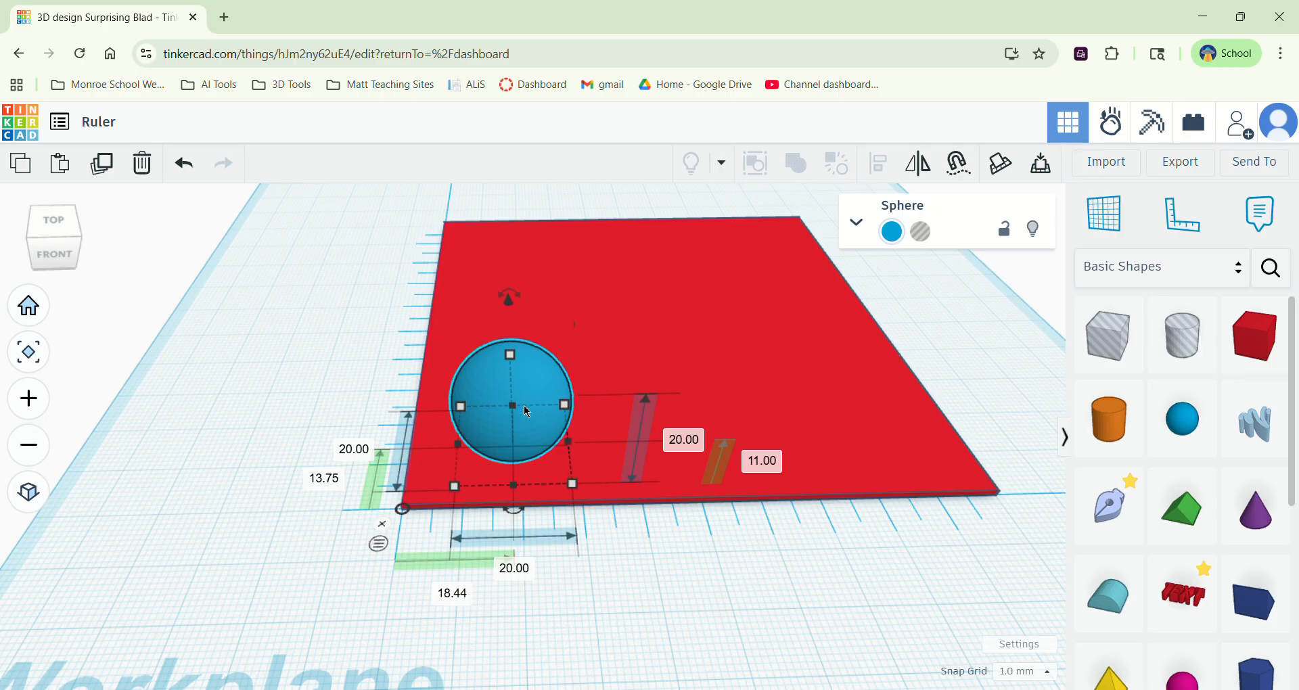
pyautogui.click(455, 596)
pyautogui.write('50')
pyautogui.press('Return')
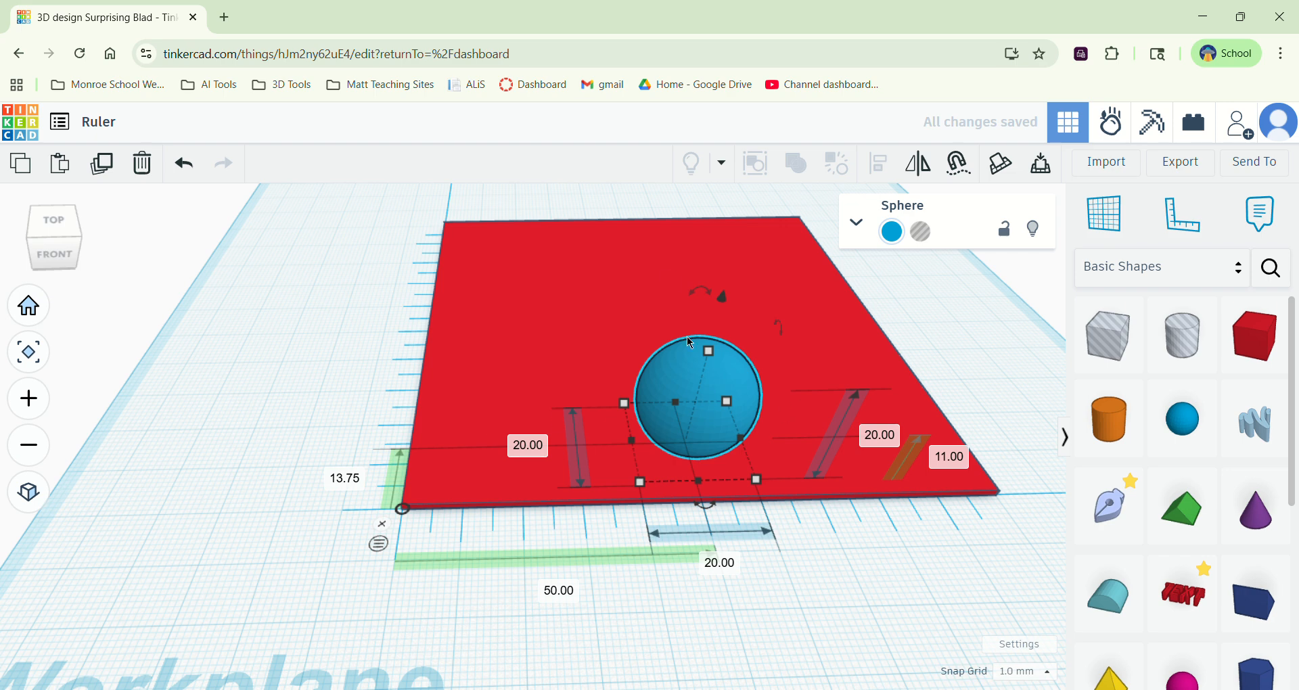
pyautogui.click(346, 481)
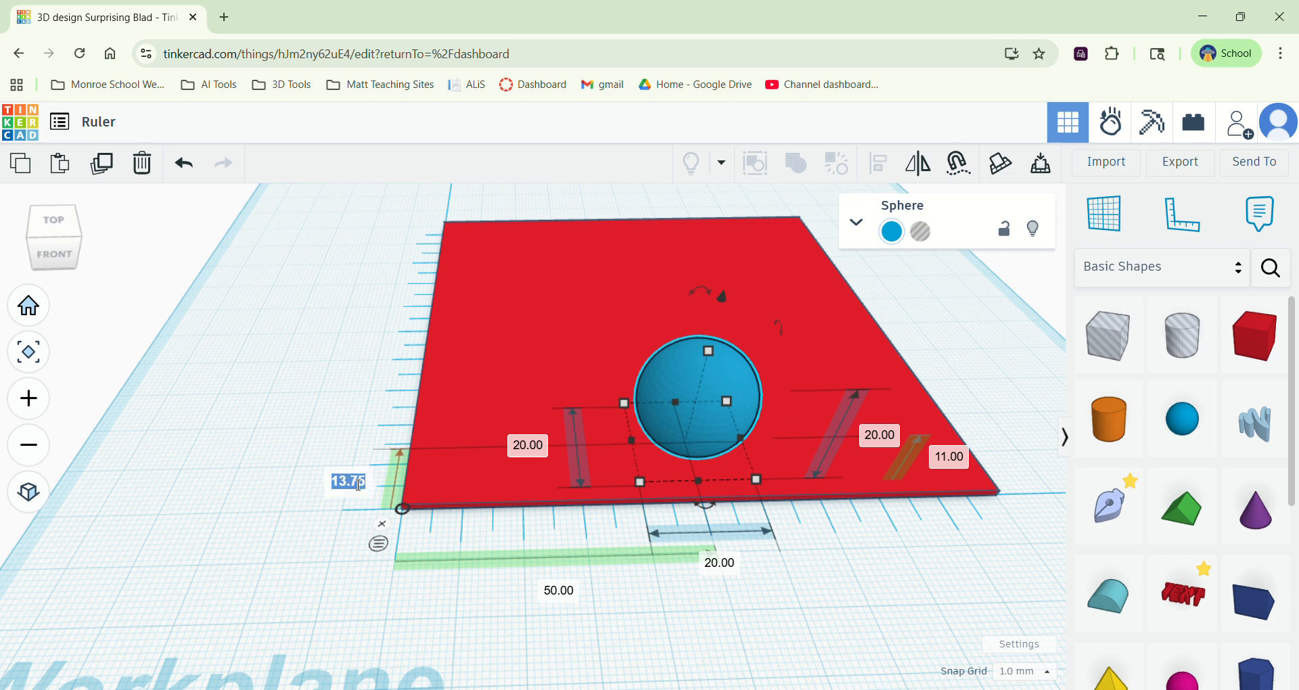
pyautogui.write('50')
pyautogui.press('Return')
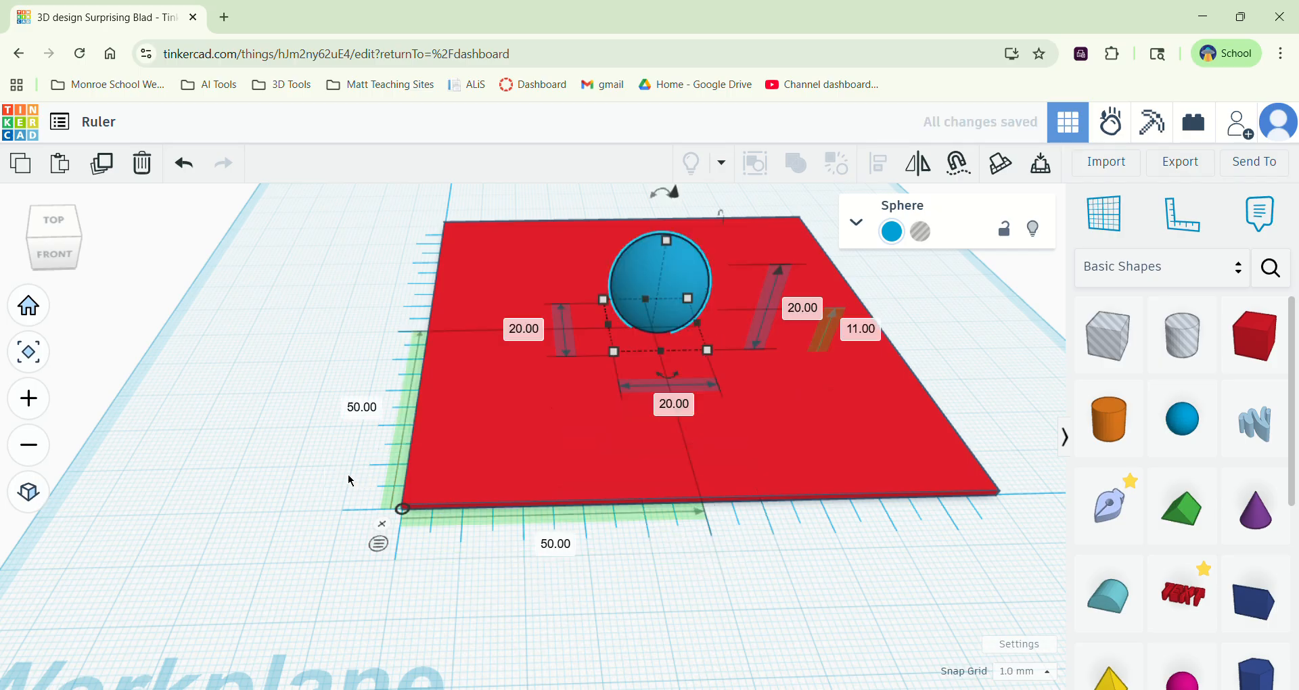
# - Lower the sphere into the plate by setting its midpoint height to 0 mm
pyautogui.moveTo(576, 230); pyautogui.dragTo(745, 149, button='right')
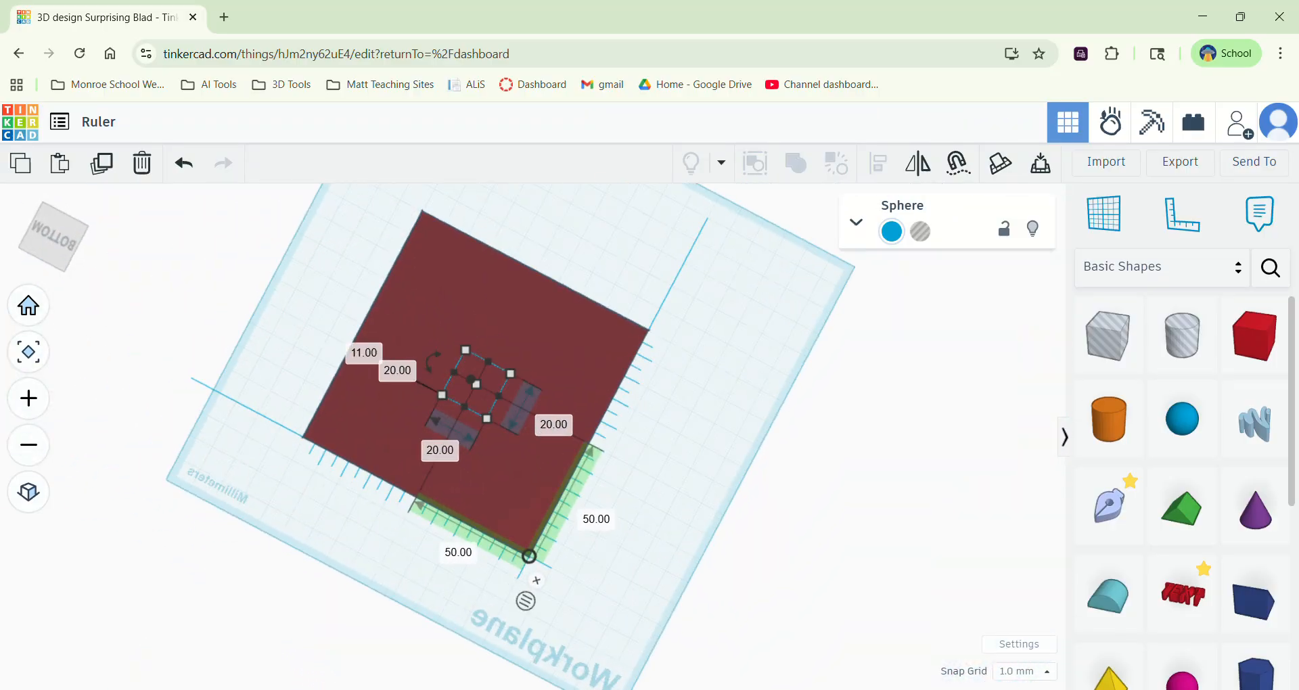
pyautogui.click(29, 305)
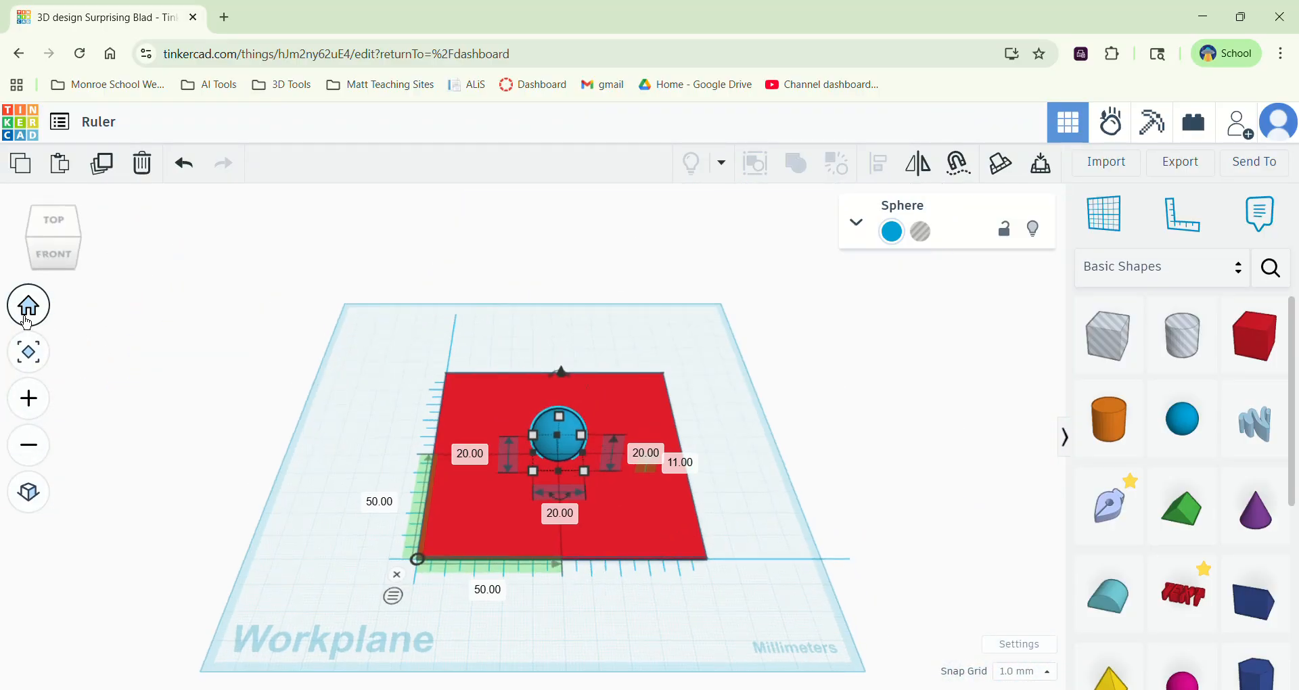
pyautogui.scroll(3, 587, 496)
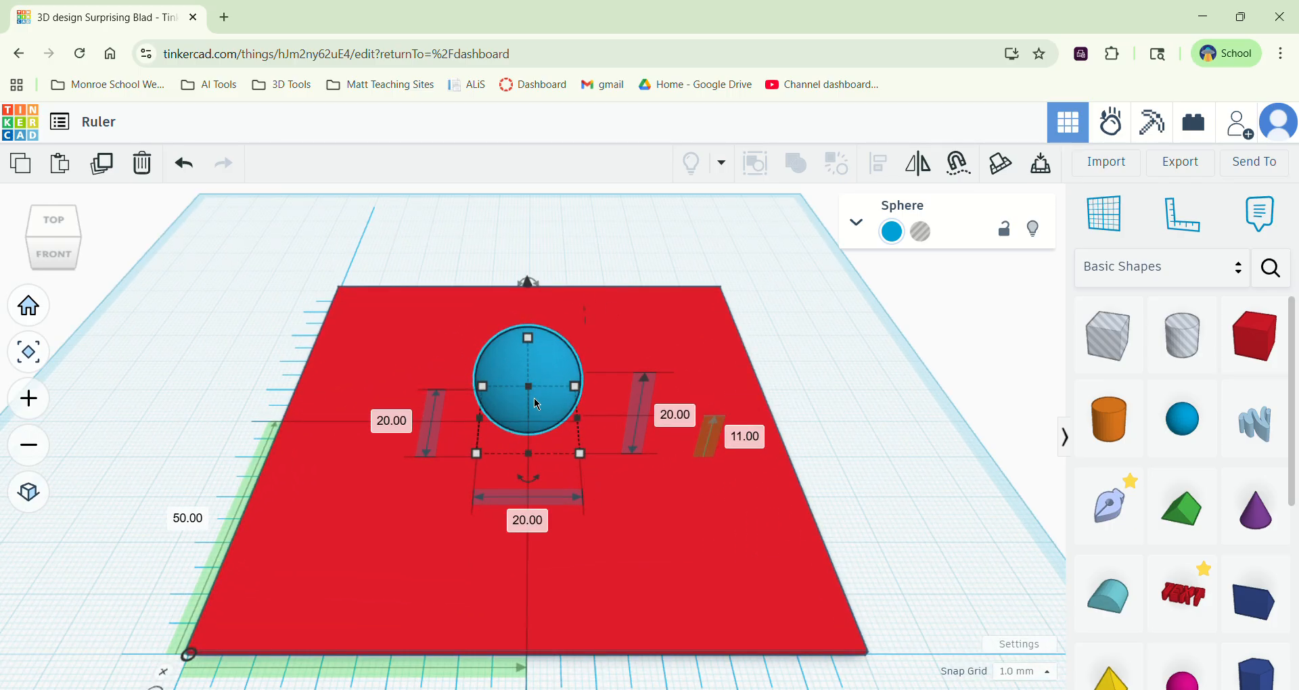
pyautogui.moveTo(601, 509); pyautogui.dragTo(602, 458, button='right')
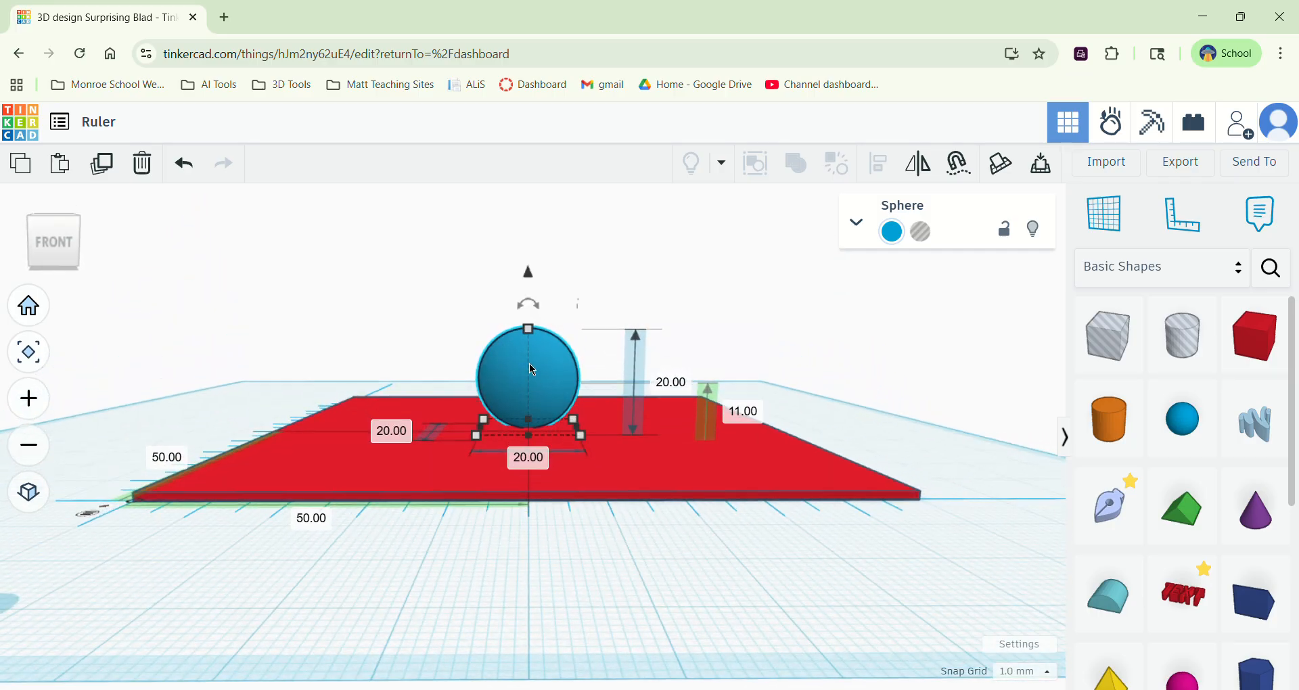
pyautogui.moveTo(528, 272); pyautogui.dragTo(529, 274)
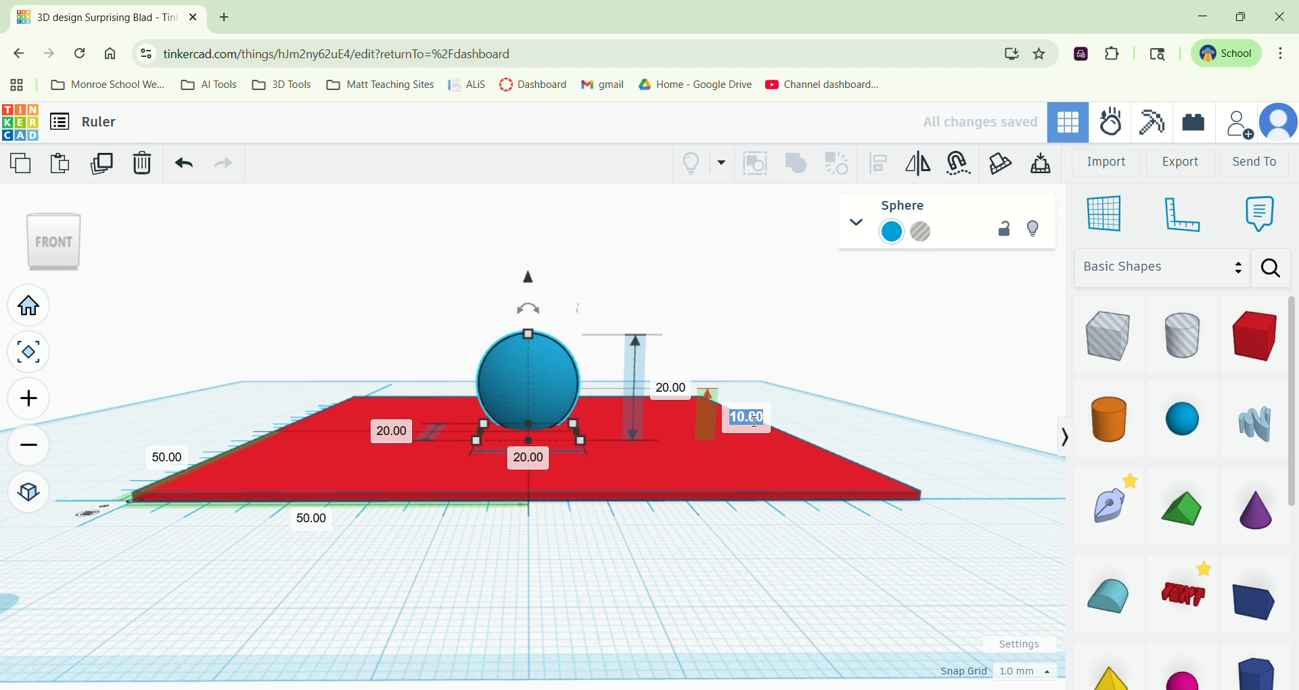
pyautogui.write('0')
pyautogui.press('Return')
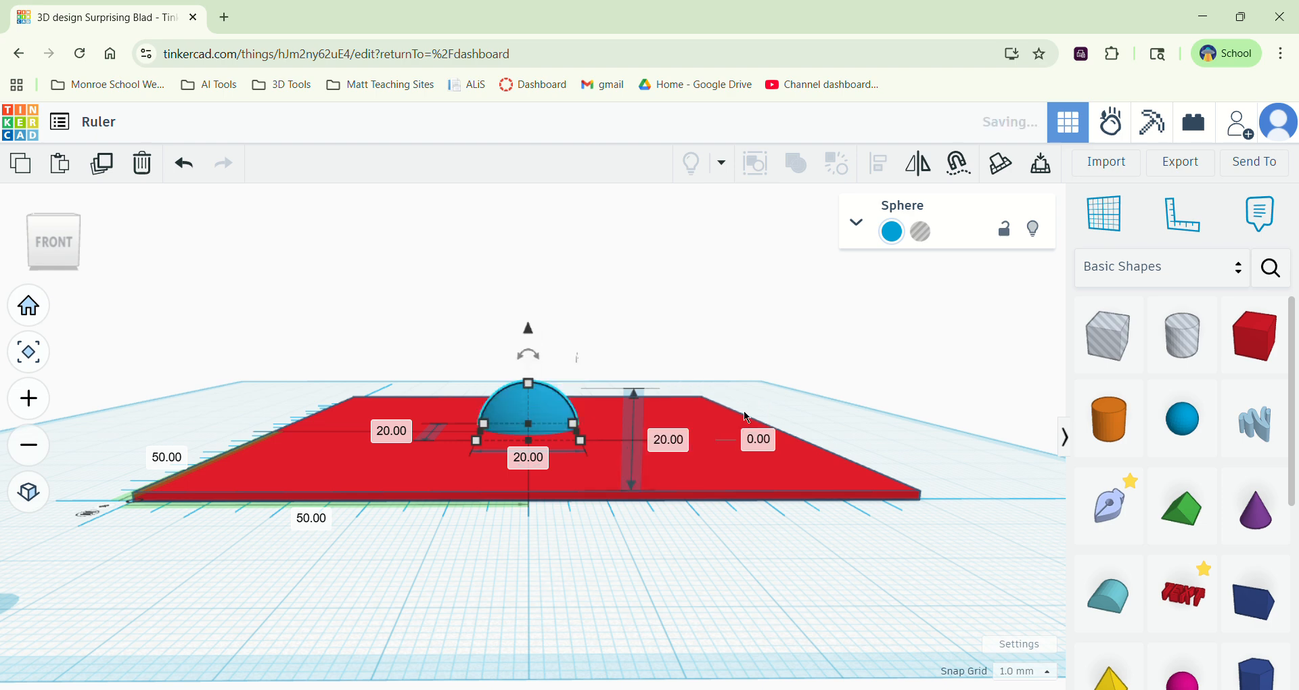
# - Inspect the embedded sphere from the front and select the plate to check its midpoint offsets
pyautogui.moveTo(518, 542); pyautogui.dragTo(517, 532, button='right')
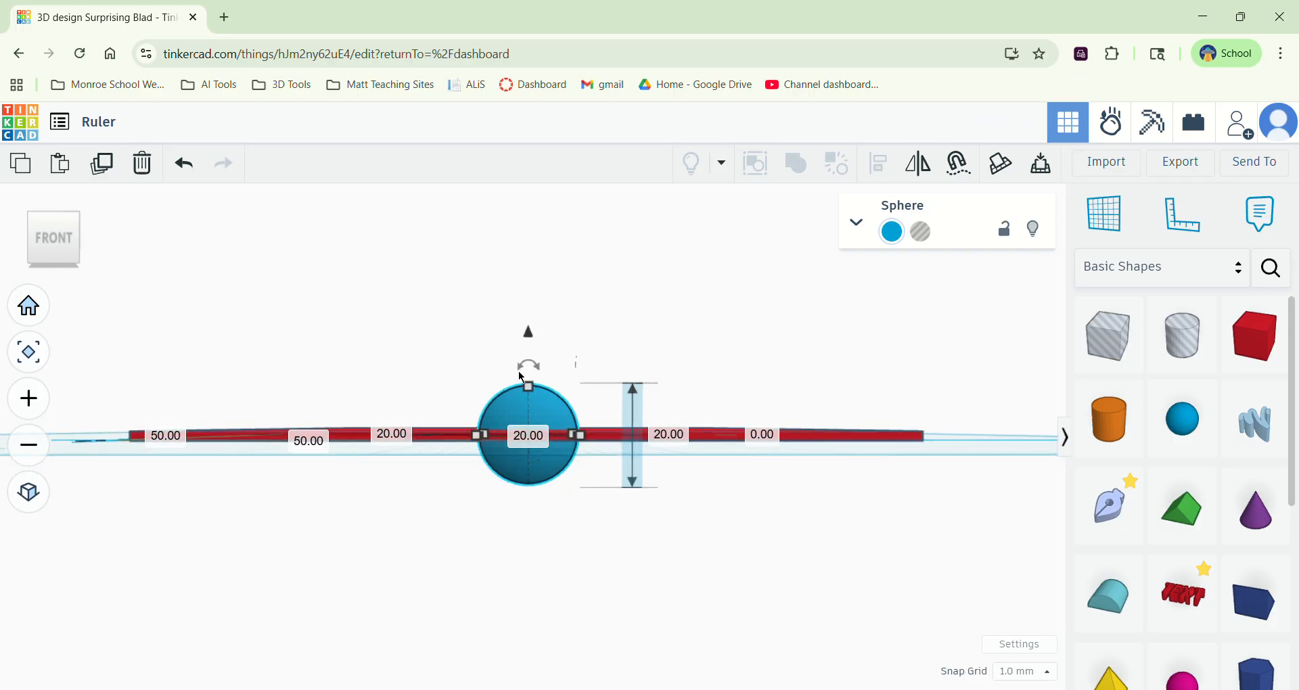
pyautogui.moveTo(397, 520); pyautogui.dragTo(397, 558, button='right')
pyautogui.click(451, 607)
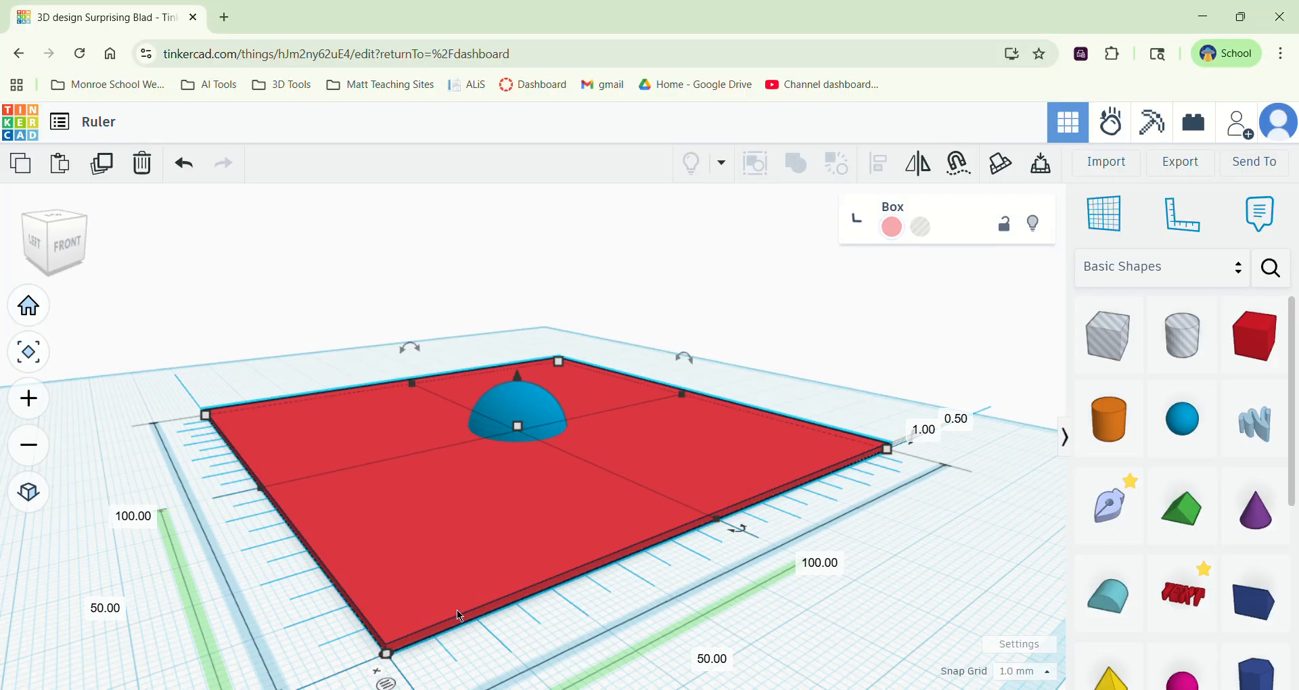
pyautogui.moveTo(932, 451); pyautogui.dragTo(823, 527, button='right')
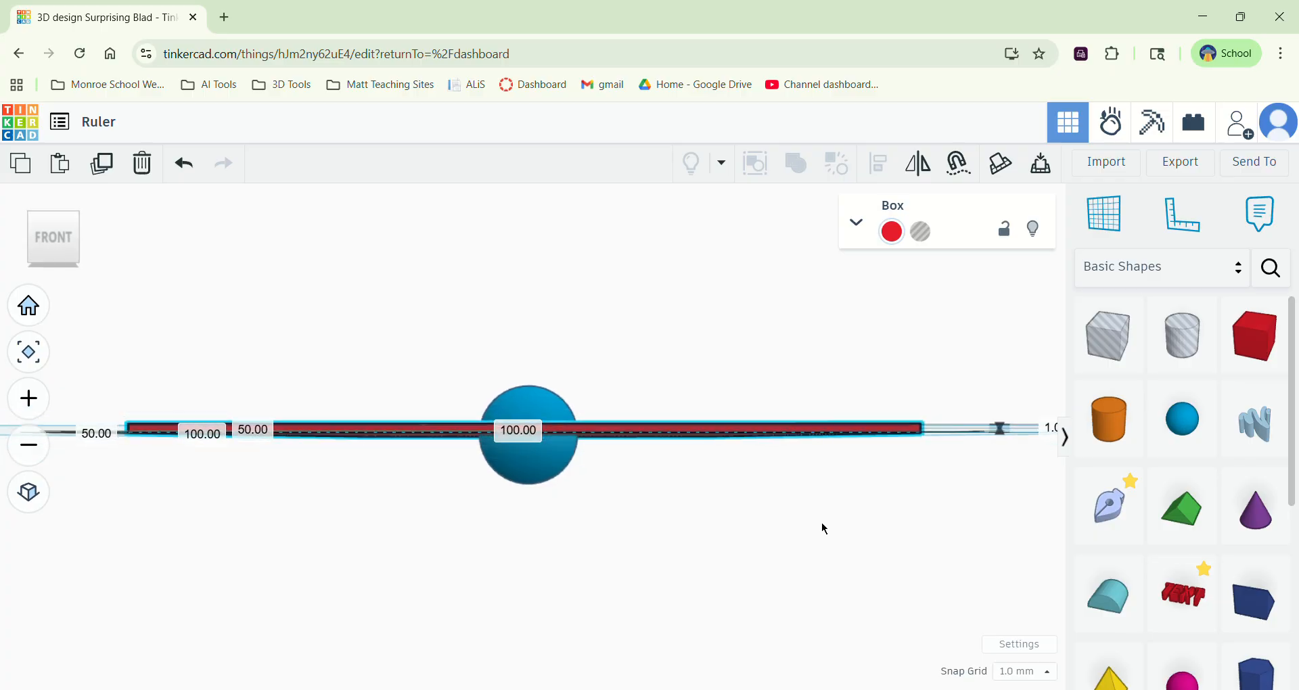
pyautogui.moveTo(821, 522); pyautogui.dragTo(834, 584, button='right')
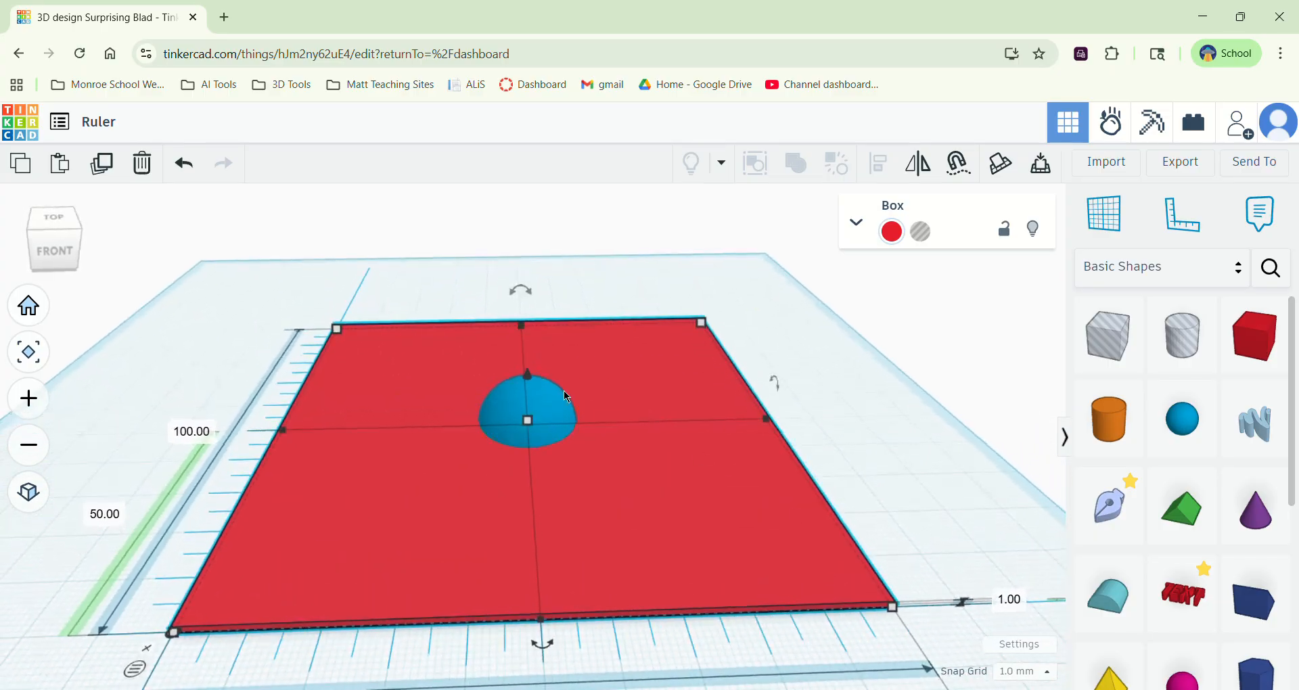
# - Select the sphere and raise it above the plate by setting its midpoint height to 25 mm
pyautogui.click(543, 397)
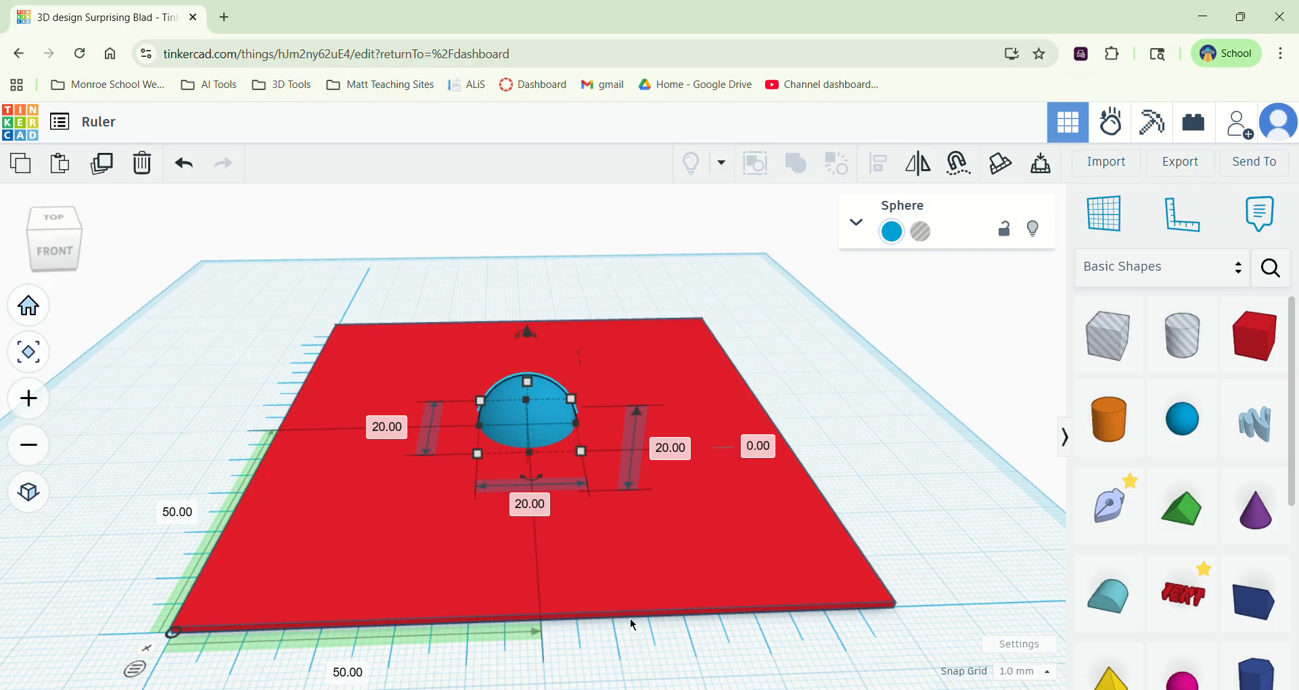
pyautogui.click(768, 449)
pyautogui.write('25')
pyautogui.press('Return')
pyautogui.moveTo(885, 457); pyautogui.dragTo(745, 578, button='right')
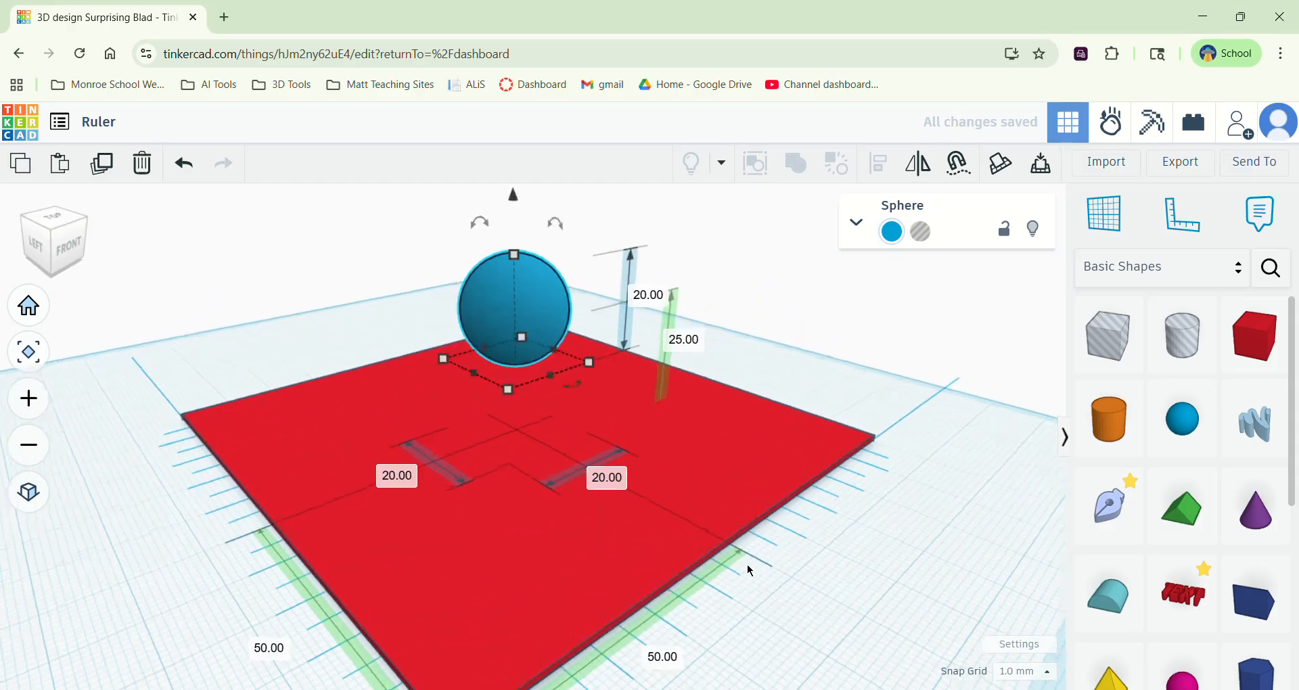
pyautogui.moveTo(261, 550); pyautogui.dragTo(201, 421, button='right')
pyautogui.moveTo(651, 487); pyautogui.dragTo(601, 486, button='right')
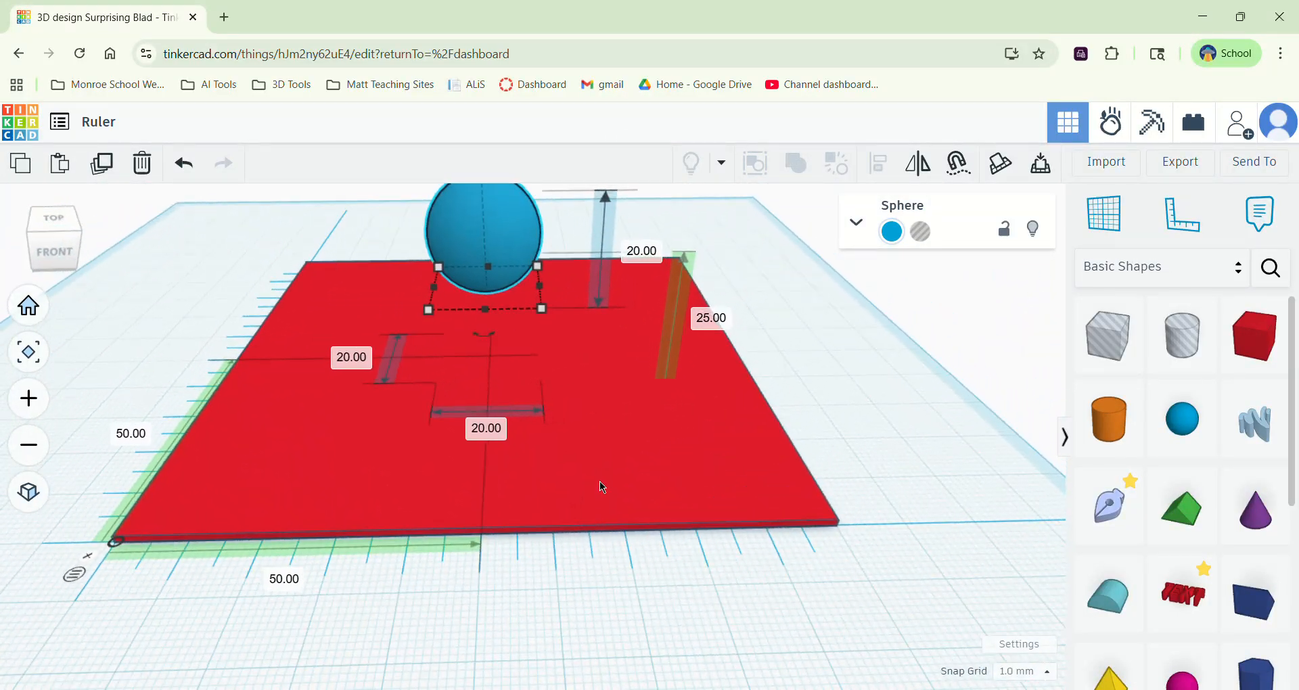
# - Add a 20 mm box on top of the plate, flush with the plate's front-left corner at the ruler's origin
pyautogui.moveTo(1261, 342); pyautogui.dragTo(401, 500)
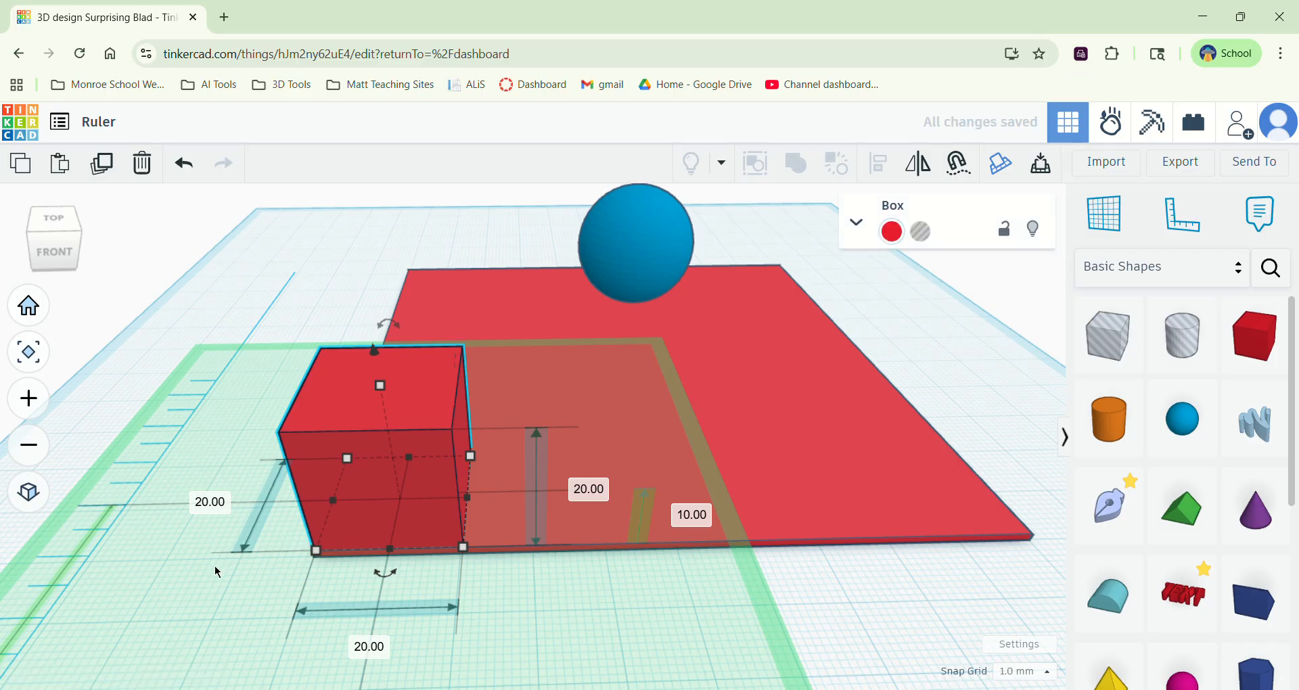
pyautogui.scroll(3, 214, 565)
pyautogui.click(277, 253)
pyautogui.scroll(4, 287, 530)
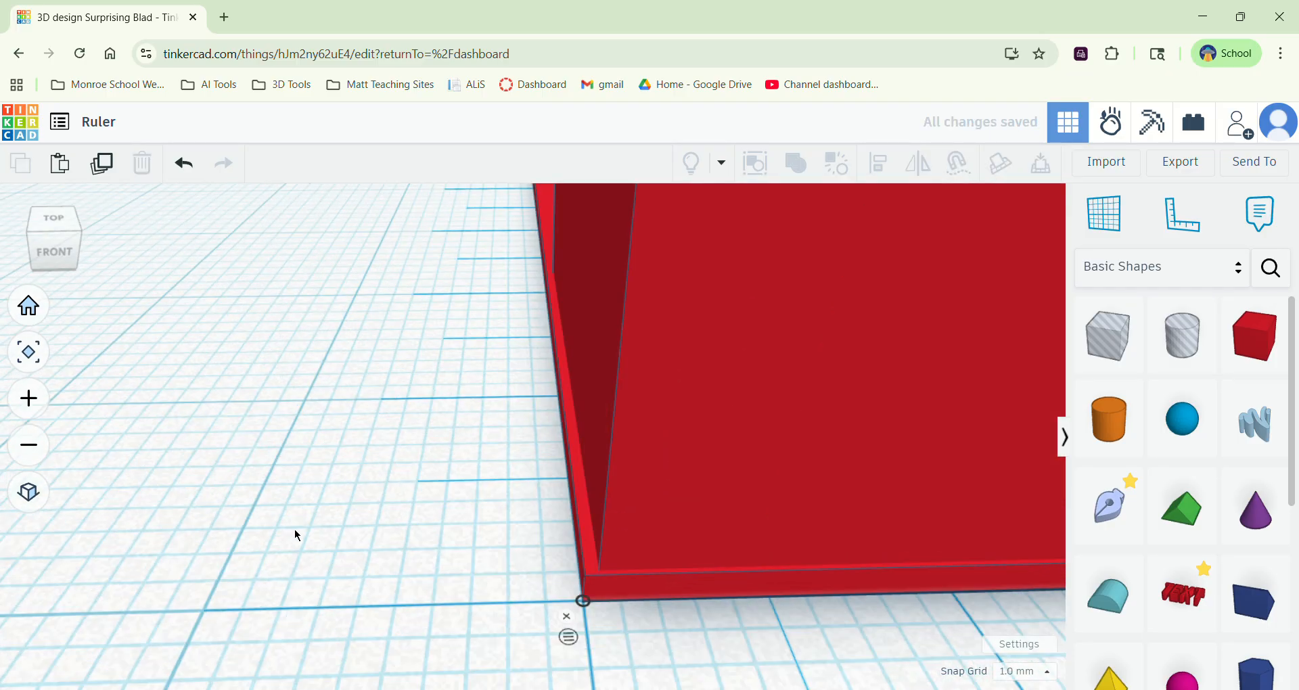
pyautogui.click(638, 497)
pyautogui.scroll(-1, 636, 480)
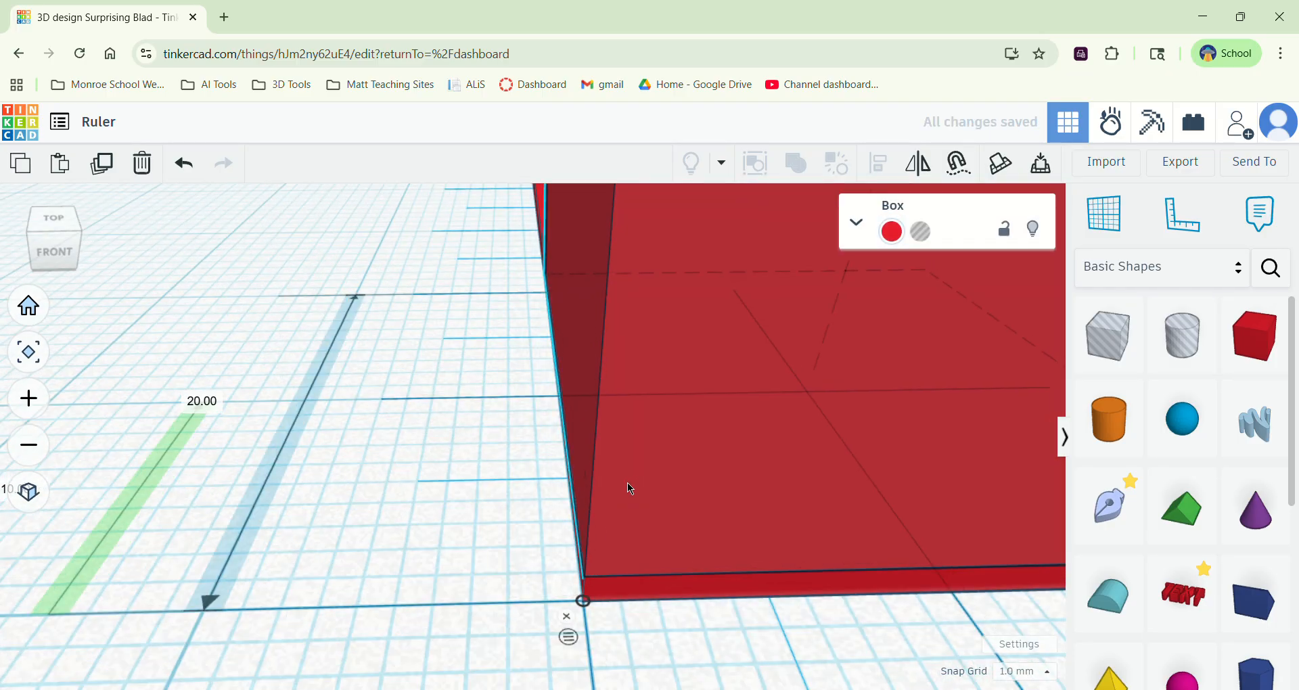
pyautogui.scroll(-5, 626, 491)
pyautogui.moveTo(827, 545); pyautogui.dragTo(650, 539, button='middle')
pyautogui.click(485, 613)
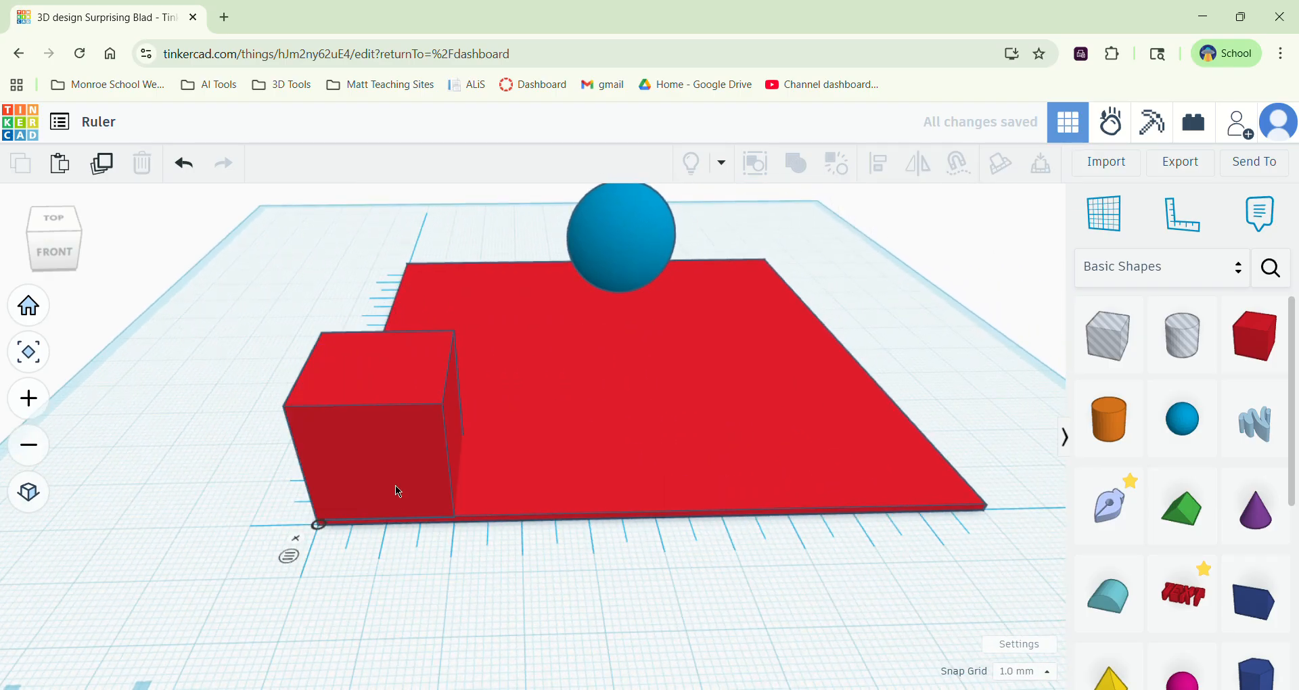
pyautogui.moveTo(399, 469); pyautogui.dragTo(255, 509, button='right')
pyautogui.scroll(5, 550, 523)
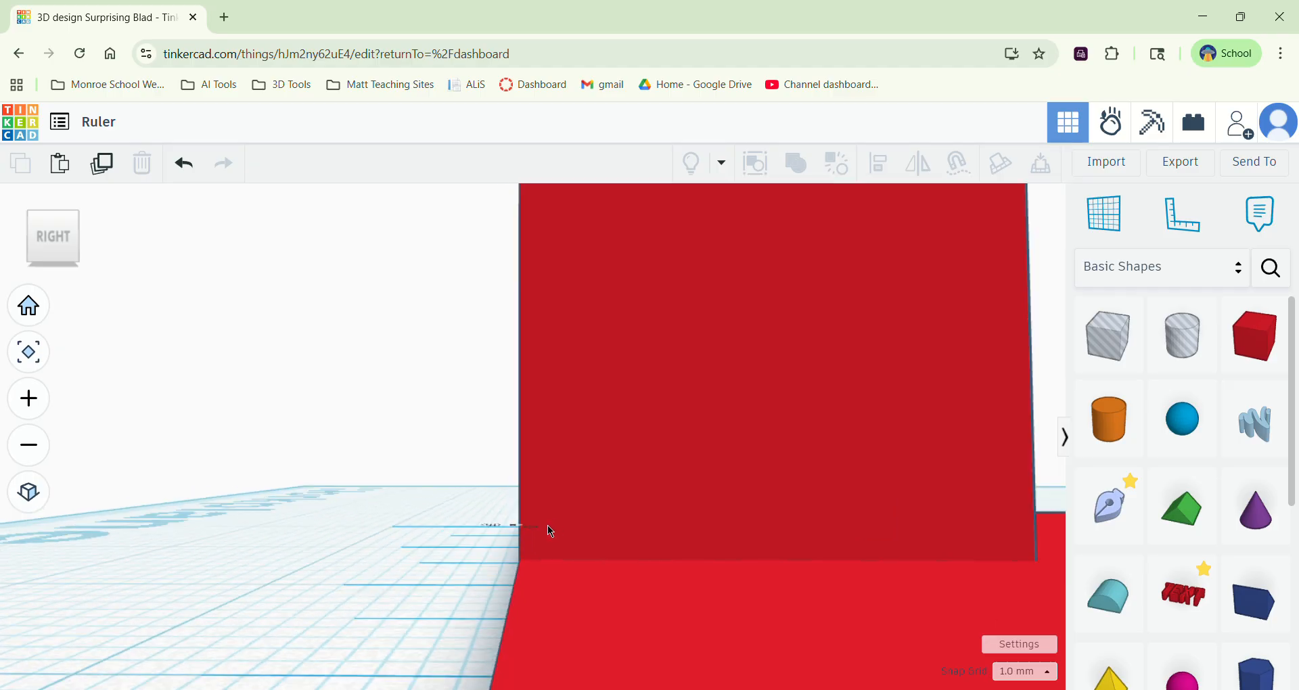
# - Select the new box and switch the ruler from midpoint back to endpoint measuring
pyautogui.moveTo(429, 564); pyautogui.dragTo(396, 531, button='right')
pyautogui.scroll(-5, 477, 543)
pyautogui.click(383, 526)
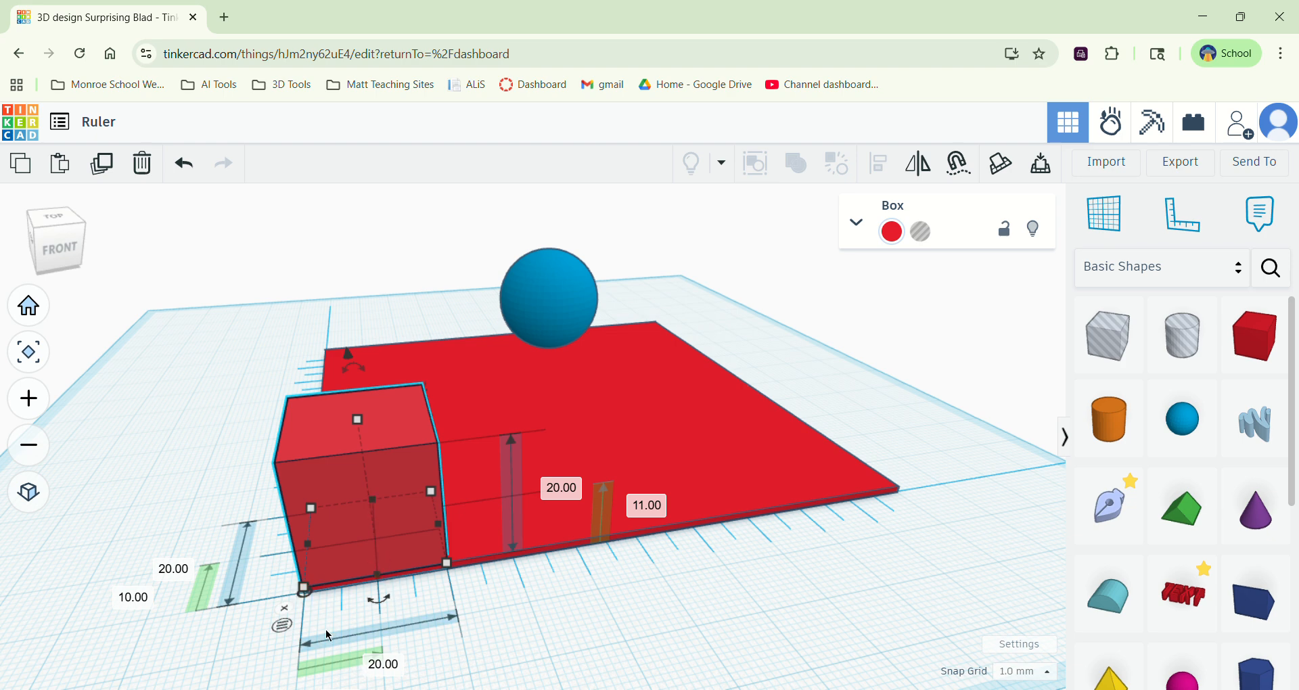
pyautogui.click(285, 628)
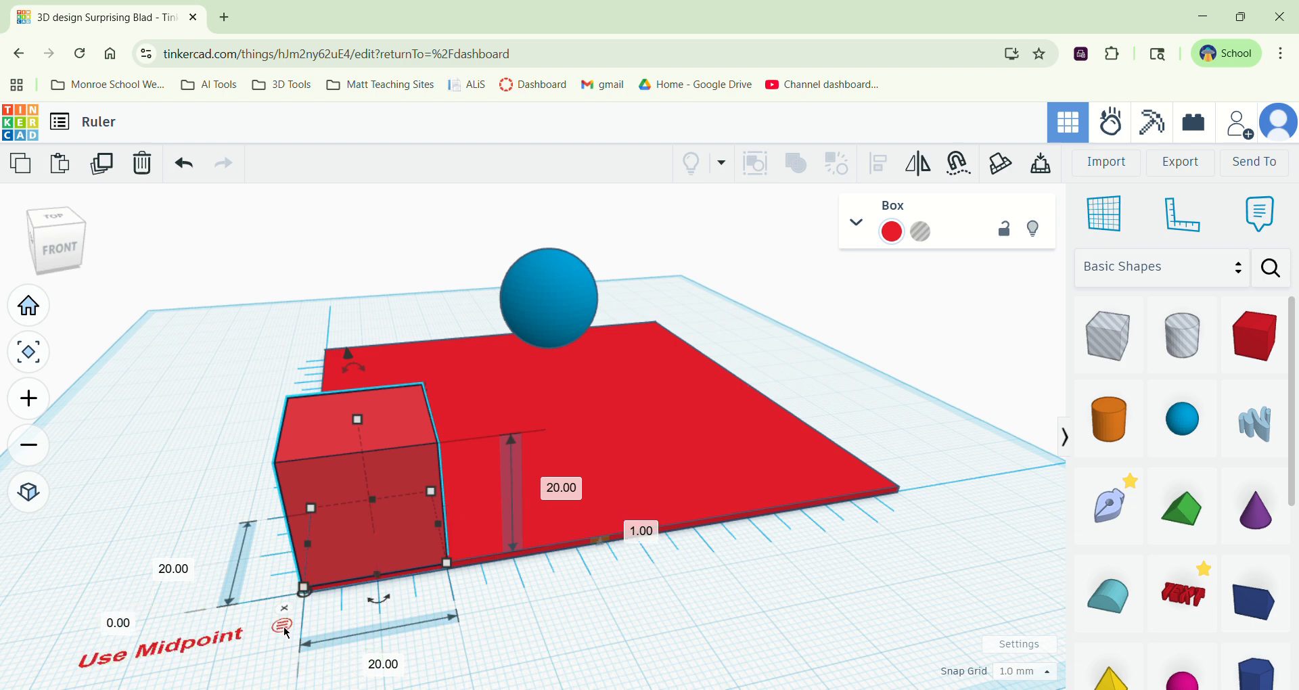
# - Offset the box from the ruler's origin by 25 mm along the plate's front edge and 10 mm back from it
pyautogui.moveTo(475, 581); pyautogui.dragTo(522, 544, button='middle')
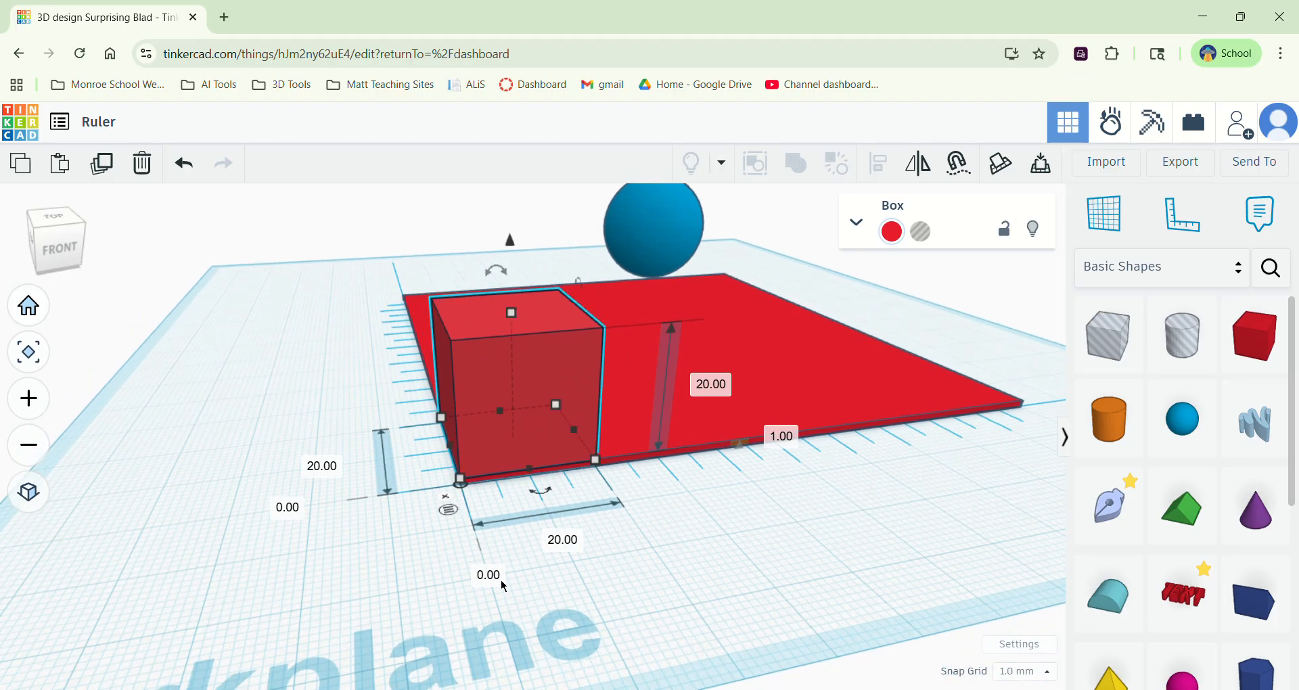
pyautogui.click(498, 581)
pyautogui.write('25')
pyautogui.press('Return')
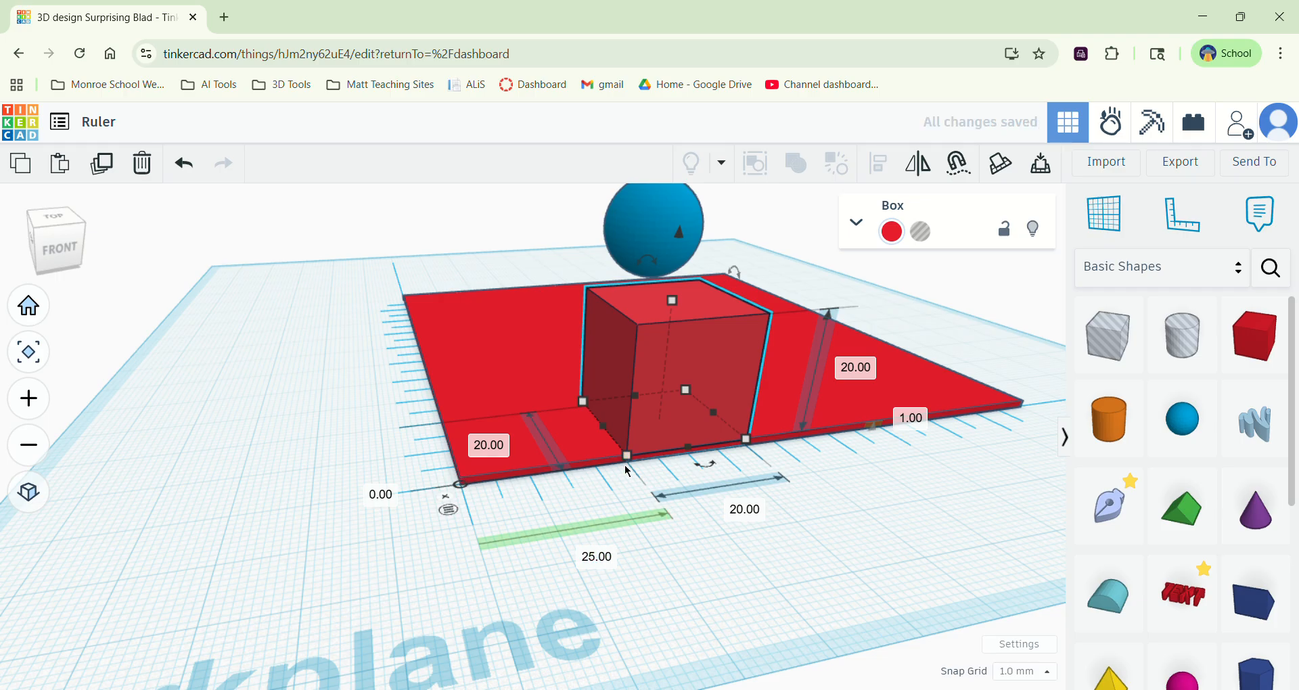
pyautogui.click(386, 498)
pyautogui.write('10')
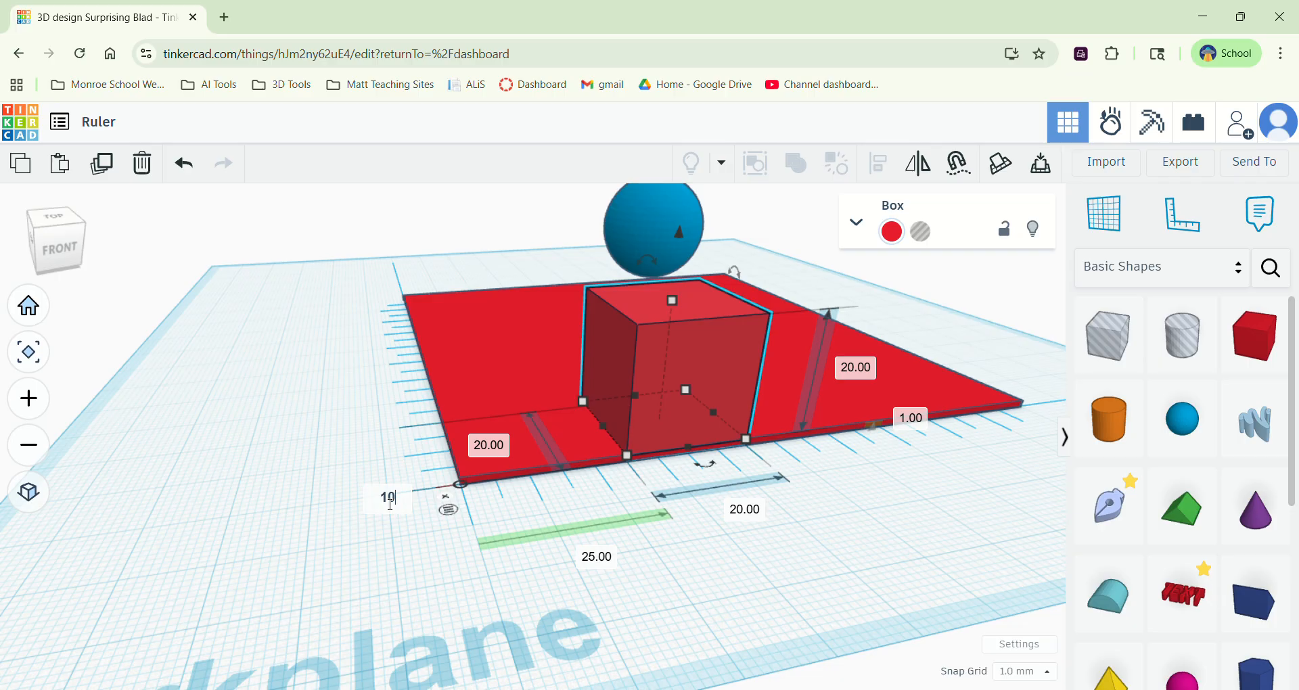
pyautogui.press('Return')
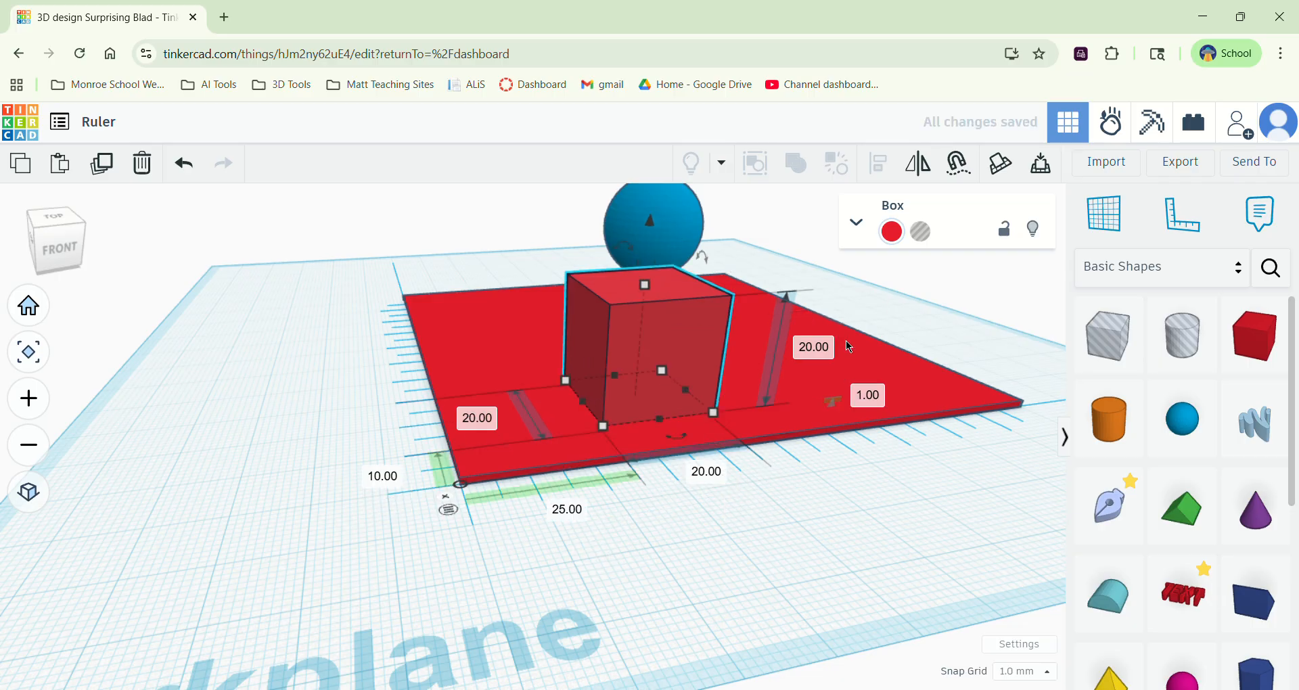
# - Raise the box above the plate by setting its endpoint height from the workplane to 5 mm
pyautogui.write('5')
pyautogui.press('Return')
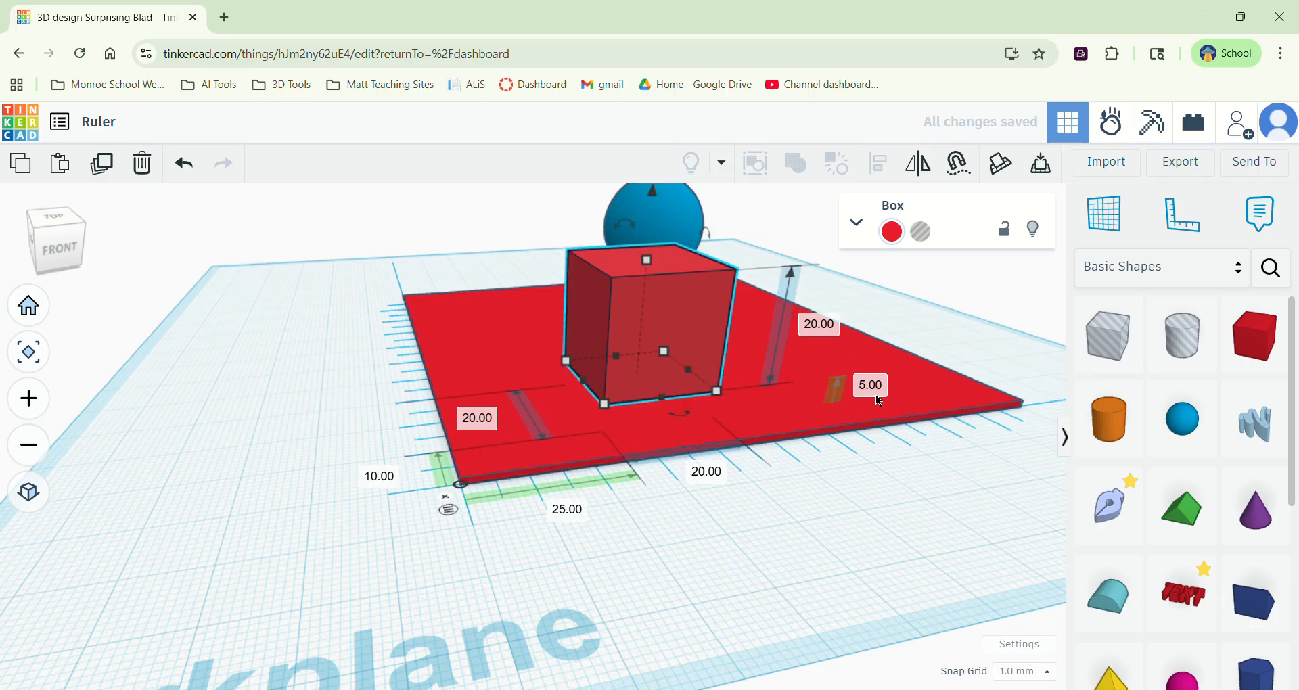
pyautogui.click(830, 531)
pyautogui.moveTo(829, 531); pyautogui.dragTo(864, 528, button='right')
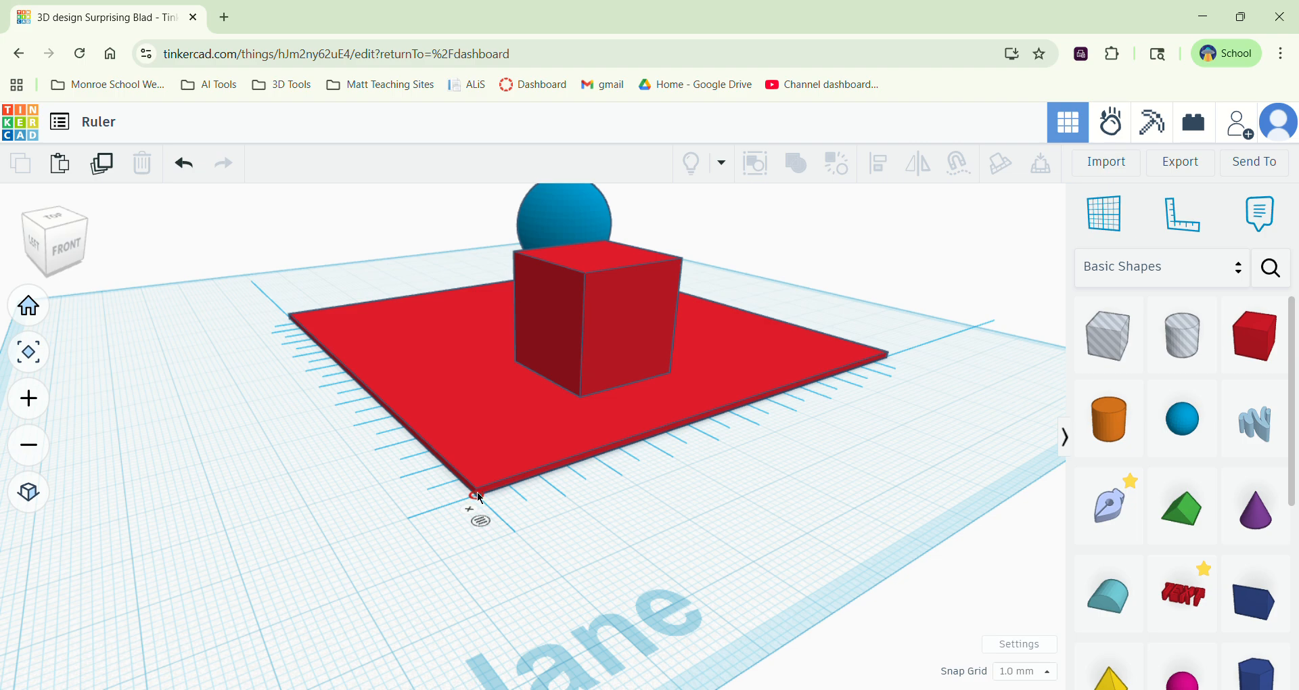
# - Remove the ruler from the plate's front-left corner
pyautogui.click(471, 513)
pyautogui.moveTo(621, 563); pyautogui.dragTo(531, 603, button='right')
pyautogui.scroll(-3, 531, 602)
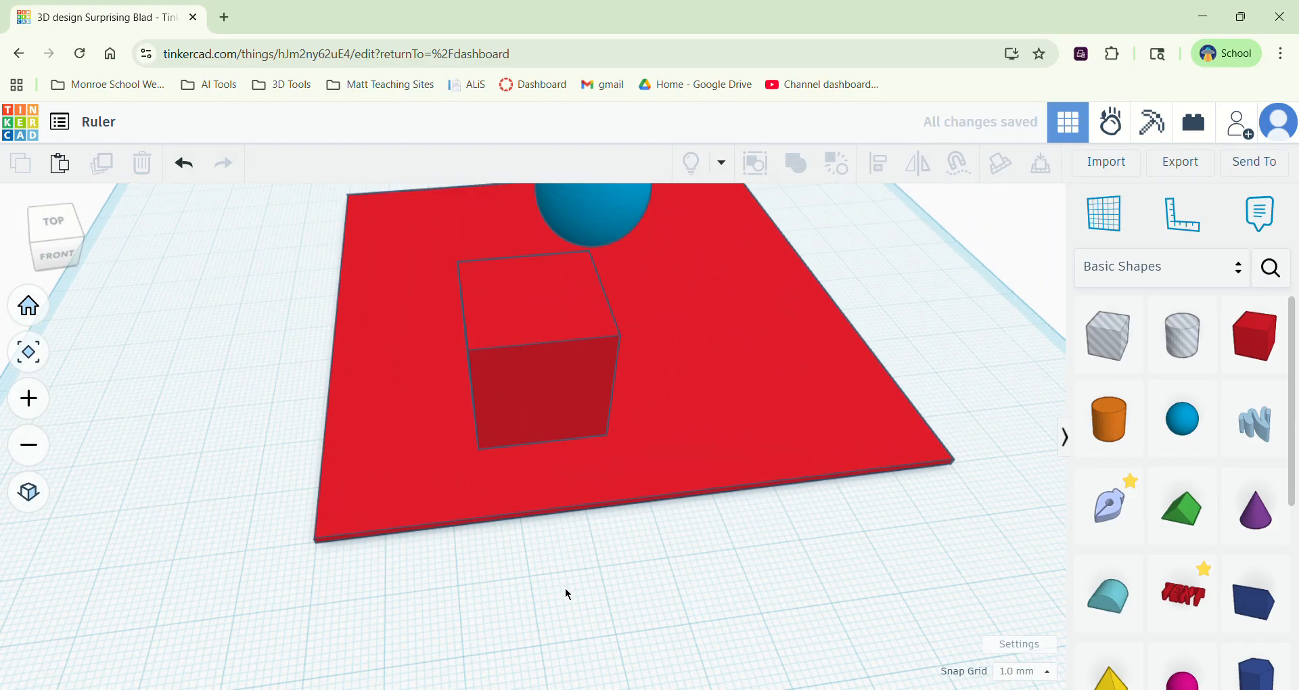
# - Select the red box together with the plate and group them
pyautogui.moveTo(258, 338); pyautogui.dragTo(638, 453)
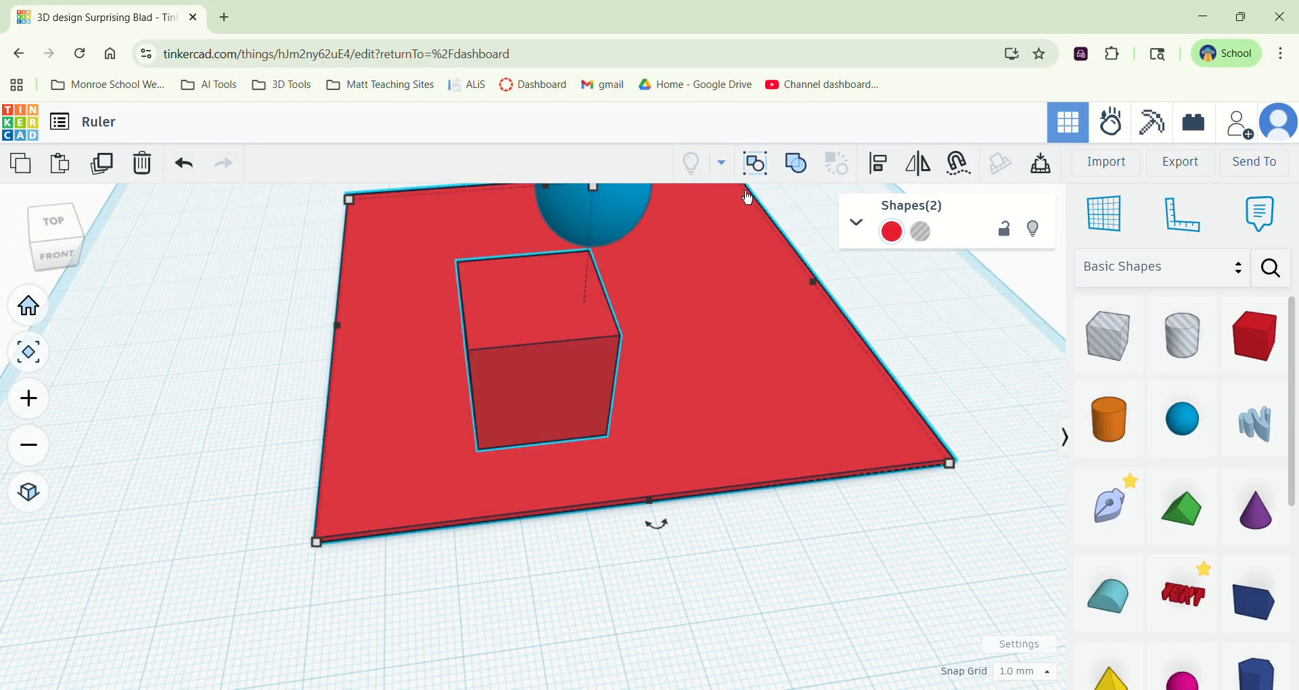
pyautogui.hotkey('ctrl', 'g')
pyautogui.click(643, 634)
# - Add a green roof shape on top of the plate's front-left area and shift it slightly right towards the raised box
pyautogui.moveTo(643, 633); pyautogui.dragTo(853, 555, button='right')
pyautogui.moveTo(839, 480); pyautogui.dragTo(472, 441)
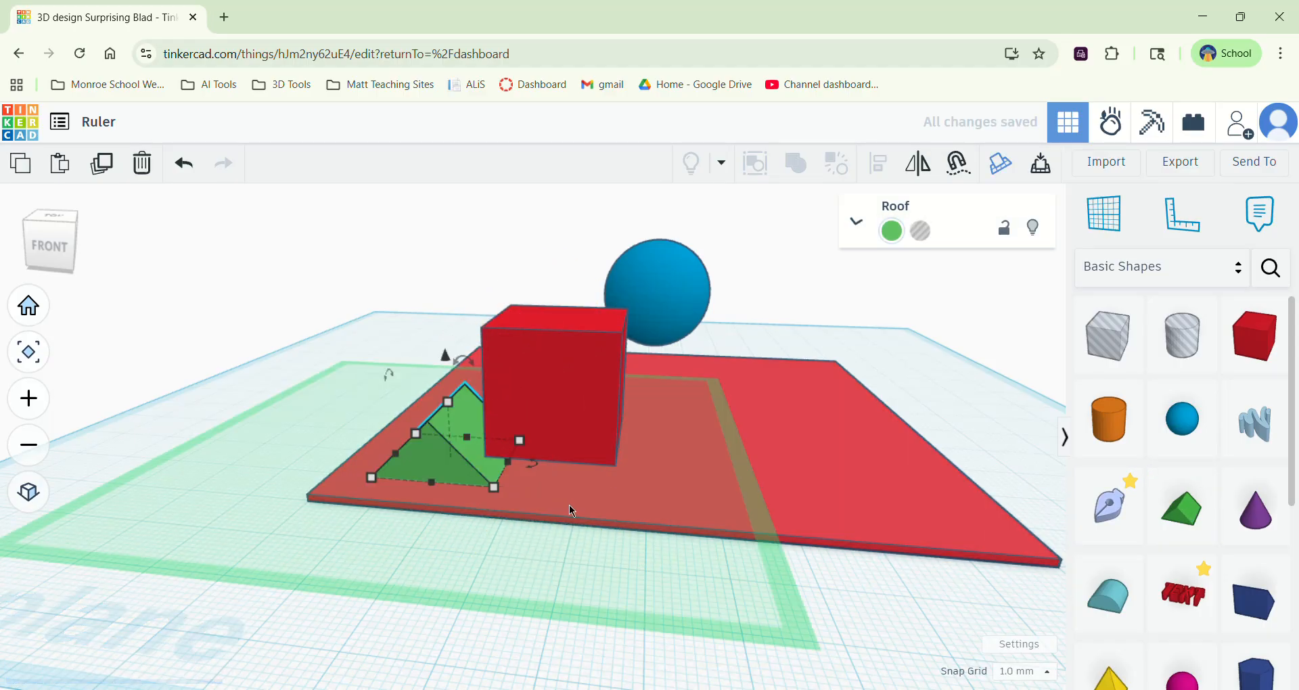
pyautogui.click(856, 603)
pyautogui.moveTo(415, 560); pyautogui.dragTo(577, 603, button='right')
pyautogui.moveTo(387, 457); pyautogui.dragTo(412, 462)
pyautogui.click(610, 563)
pyautogui.moveTo(611, 563); pyautogui.dragTo(567, 502, button='right')
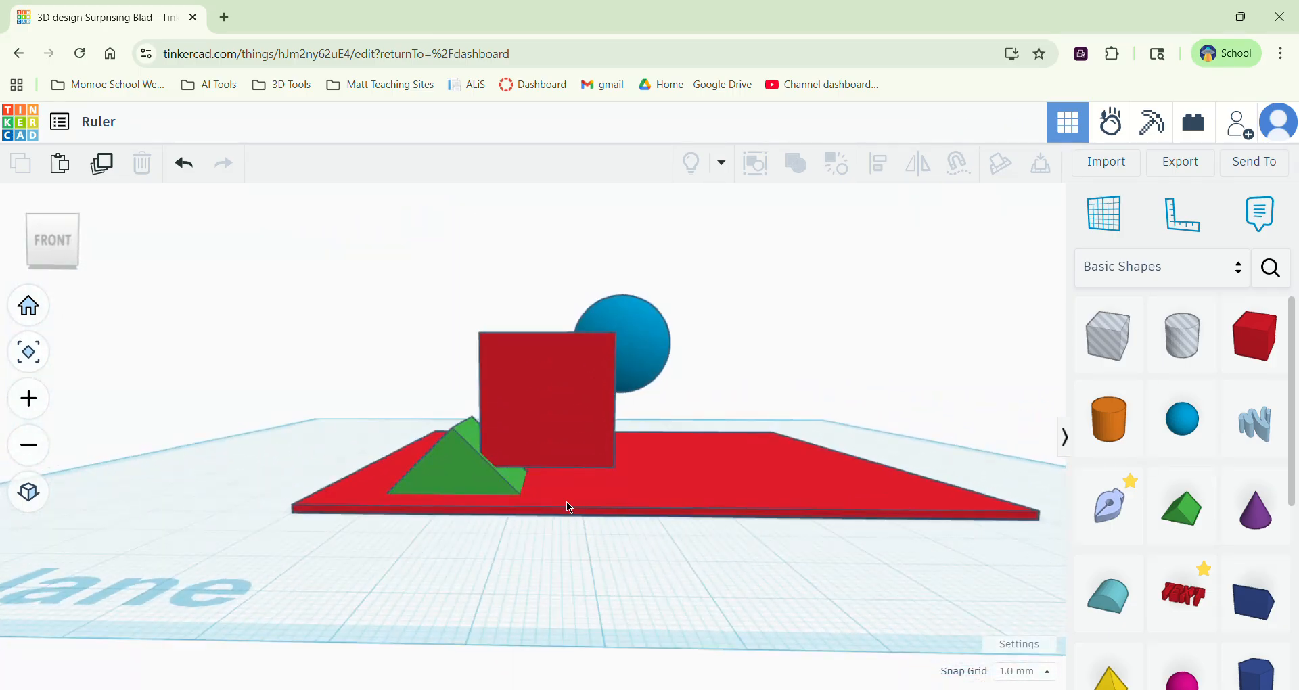
pyautogui.moveTo(493, 559); pyautogui.dragTo(497, 524, button='right')
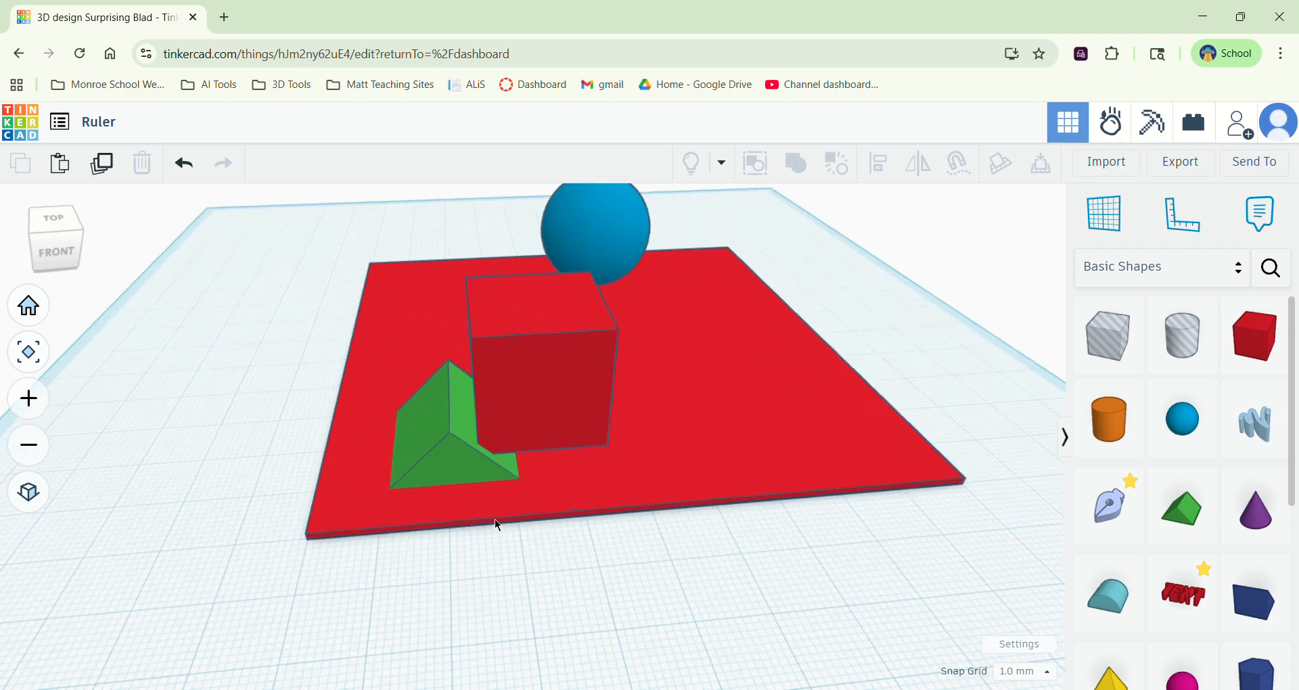